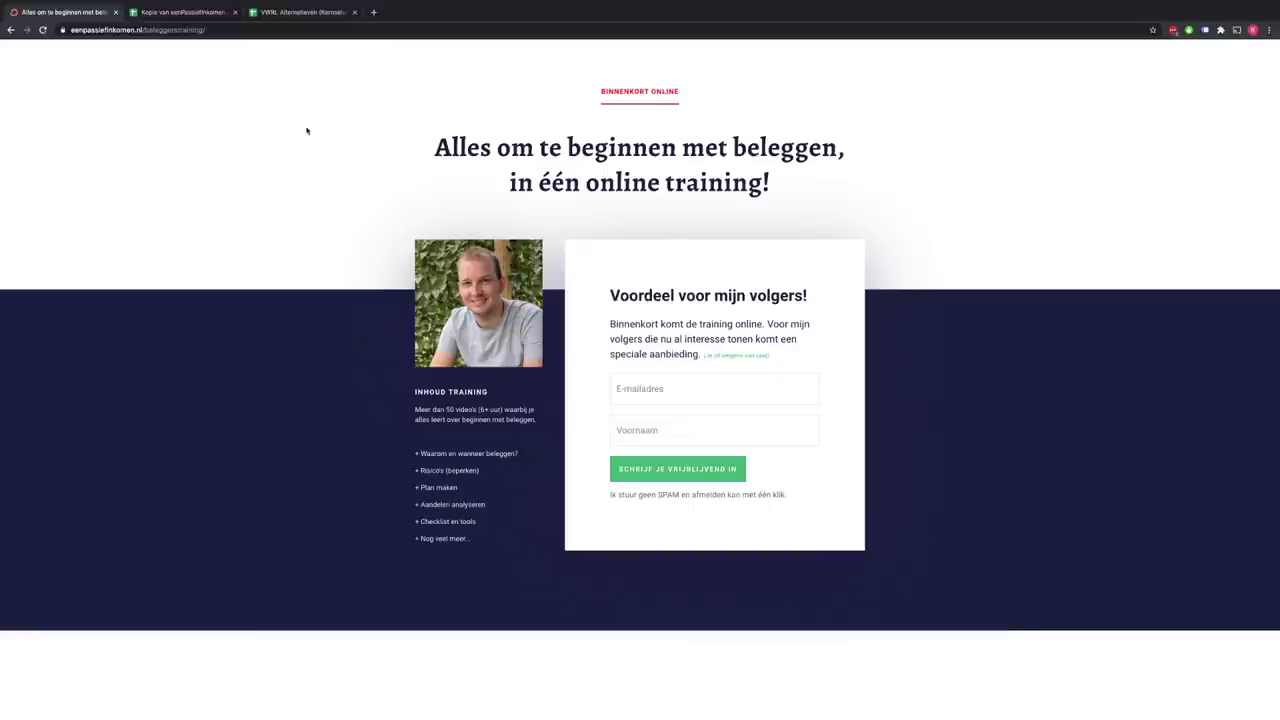
- Inspect the filter values of the FONDS, SPECIFIEK and UITZONDERING columns in the DEGIRO Kernselectie spreadsheet without changing them
click(184, 13)
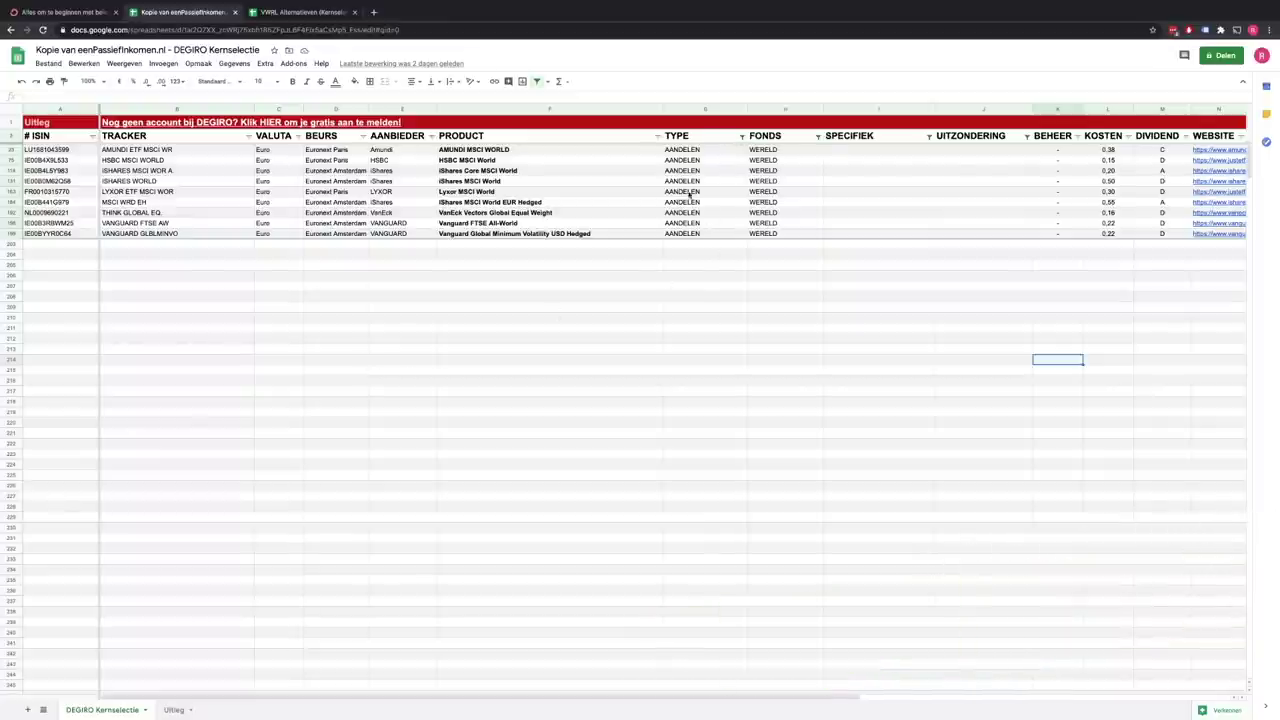
click(818, 136)
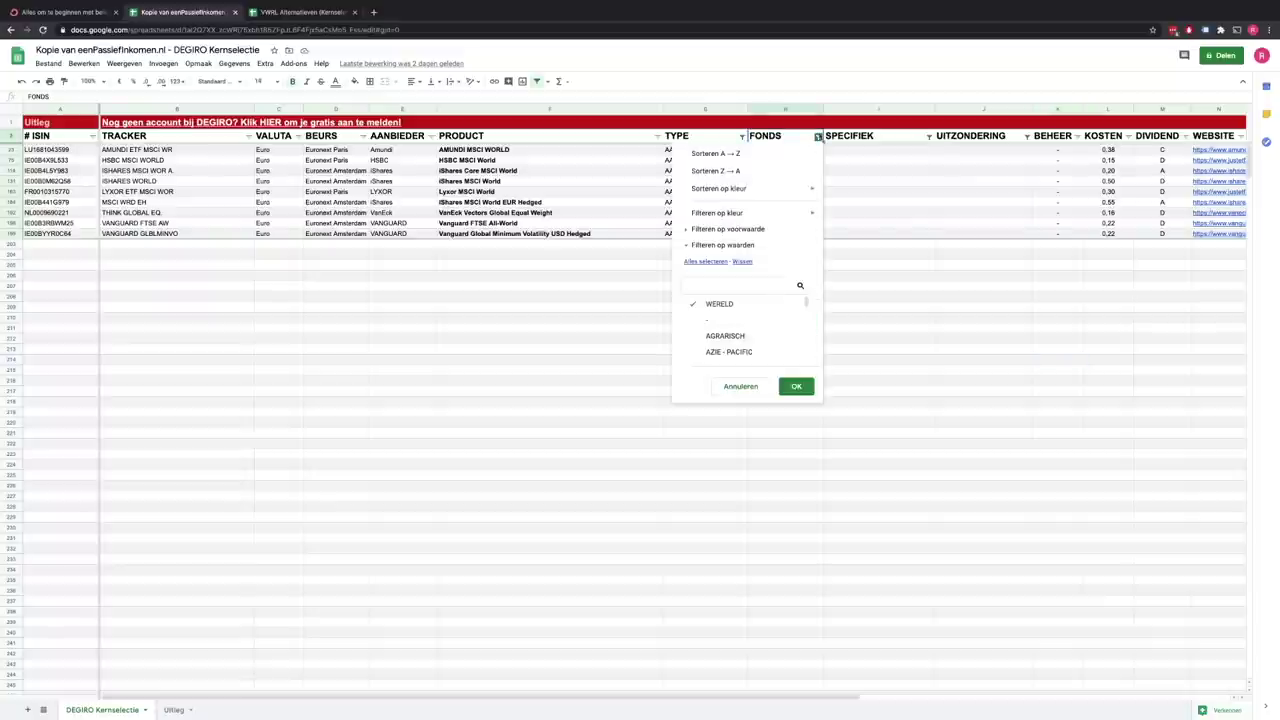
click(877, 310)
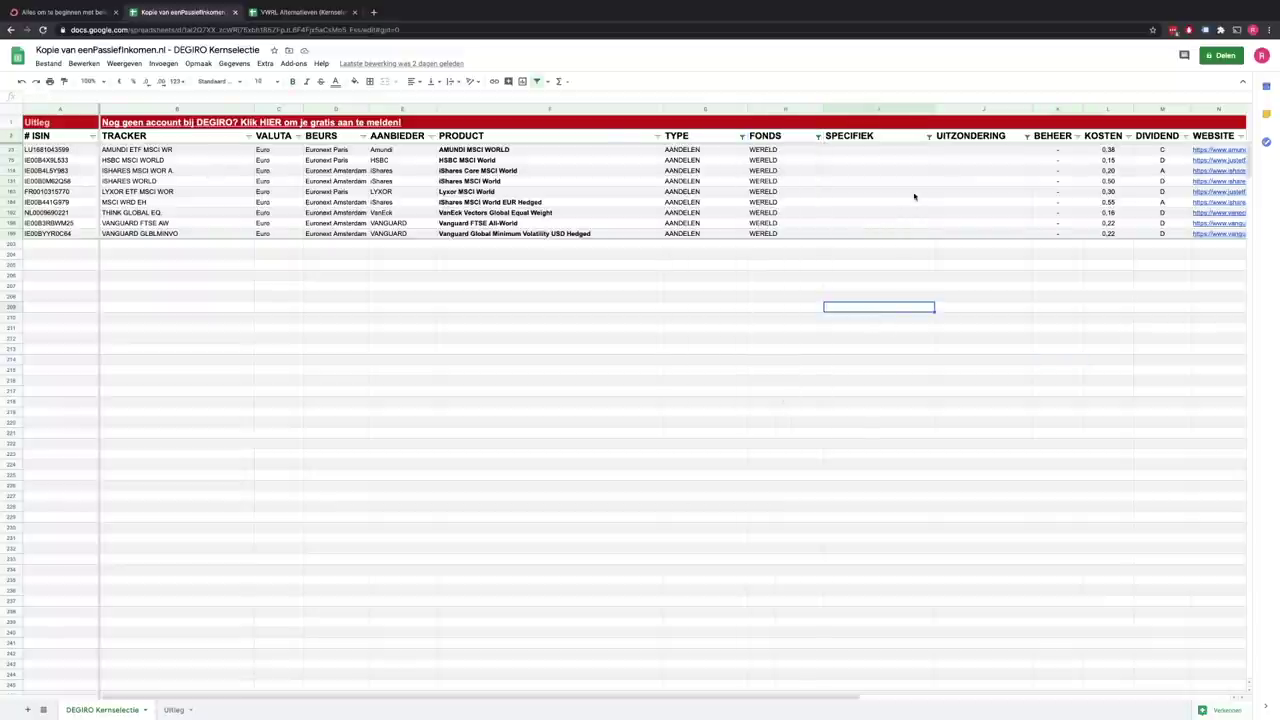
click(929, 136)
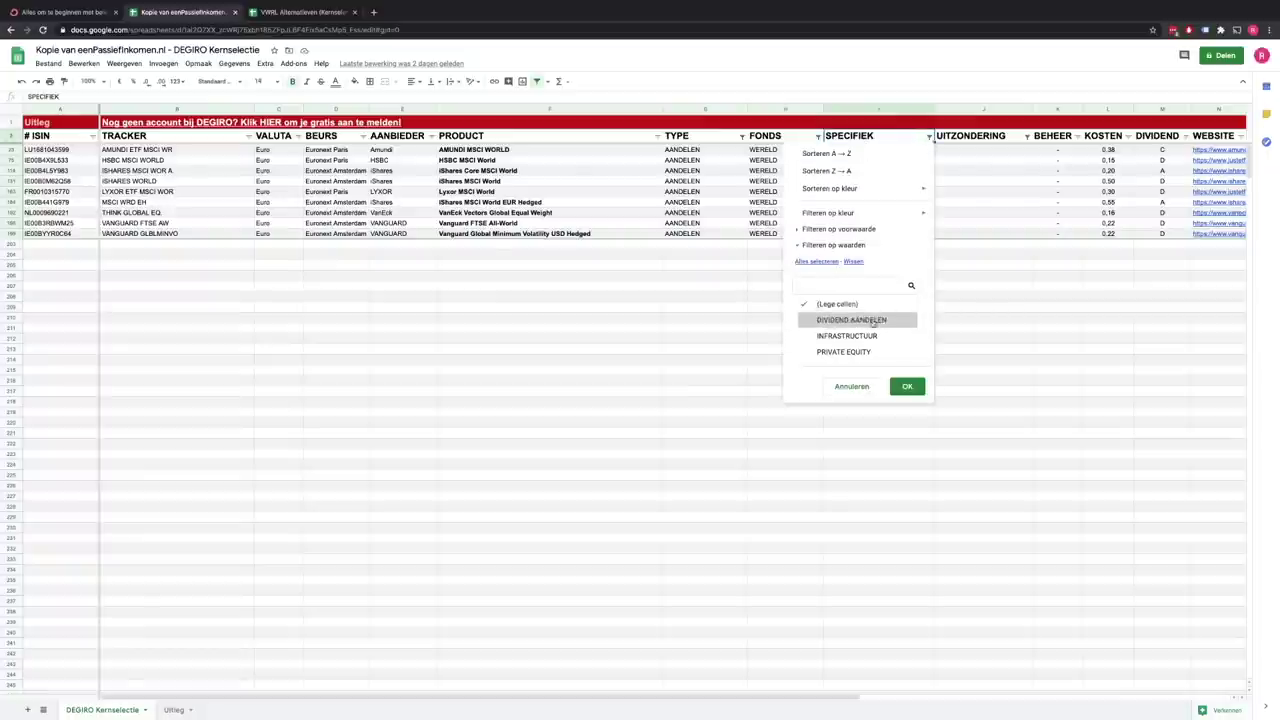
click(1003, 308)
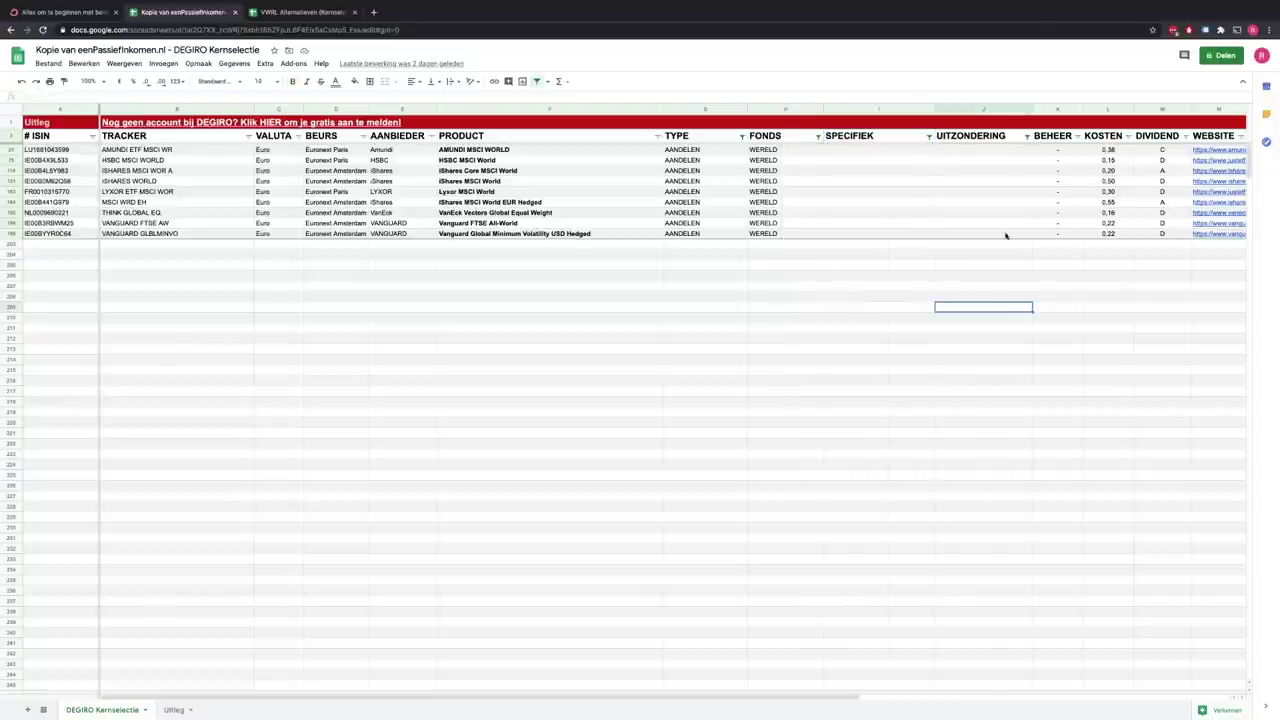
click(1027, 136)
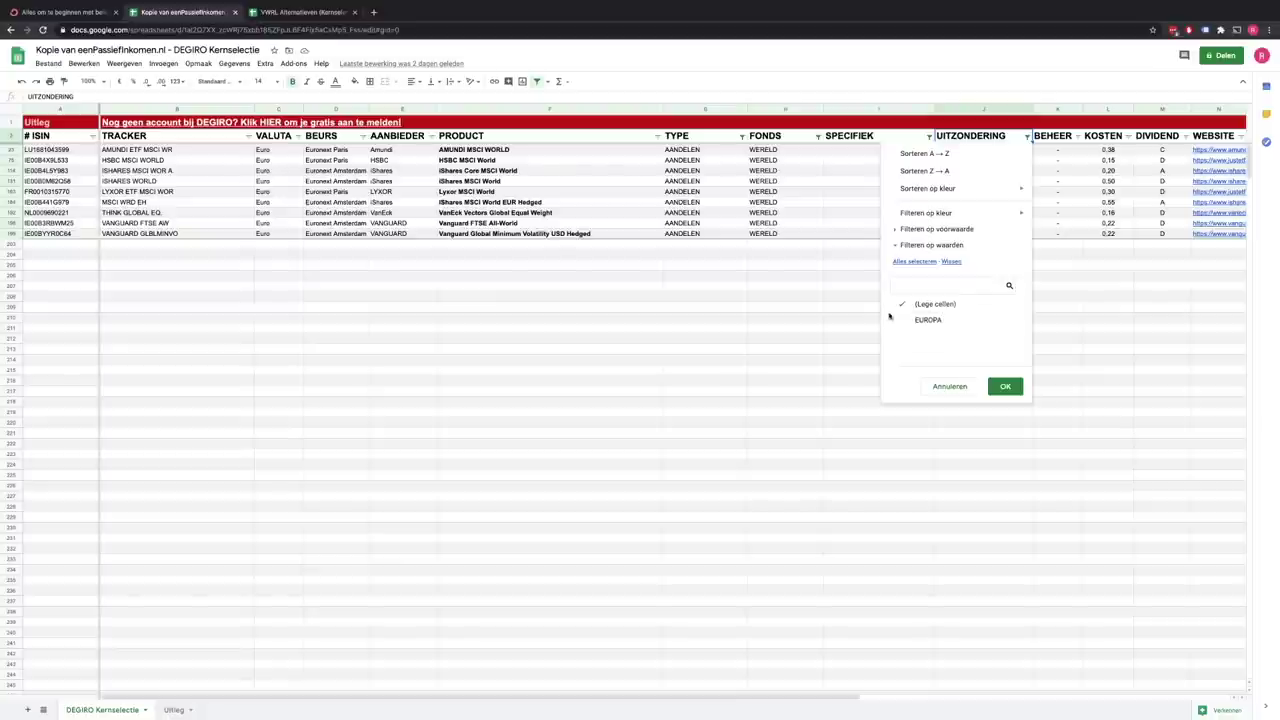
click(773, 327)
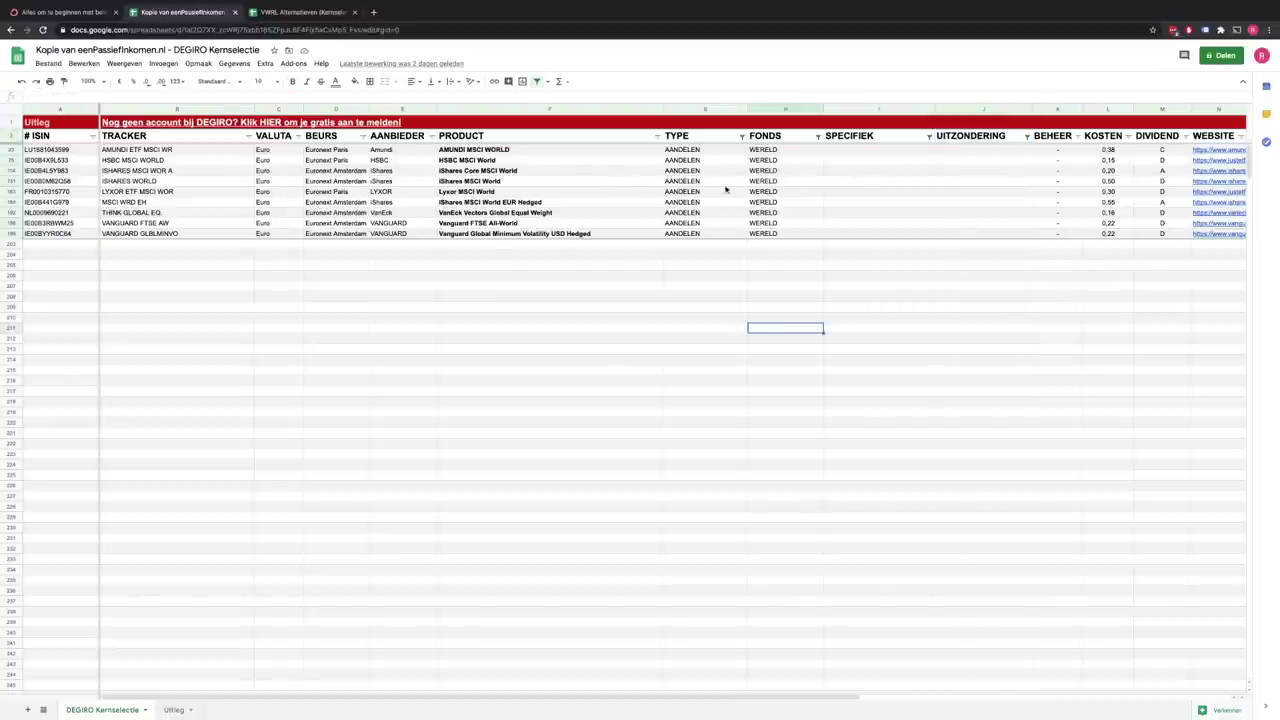
- Select all filtered names in the TRACKER column, then locate the Vanguard FTSE All-World product among them
click(160, 150)
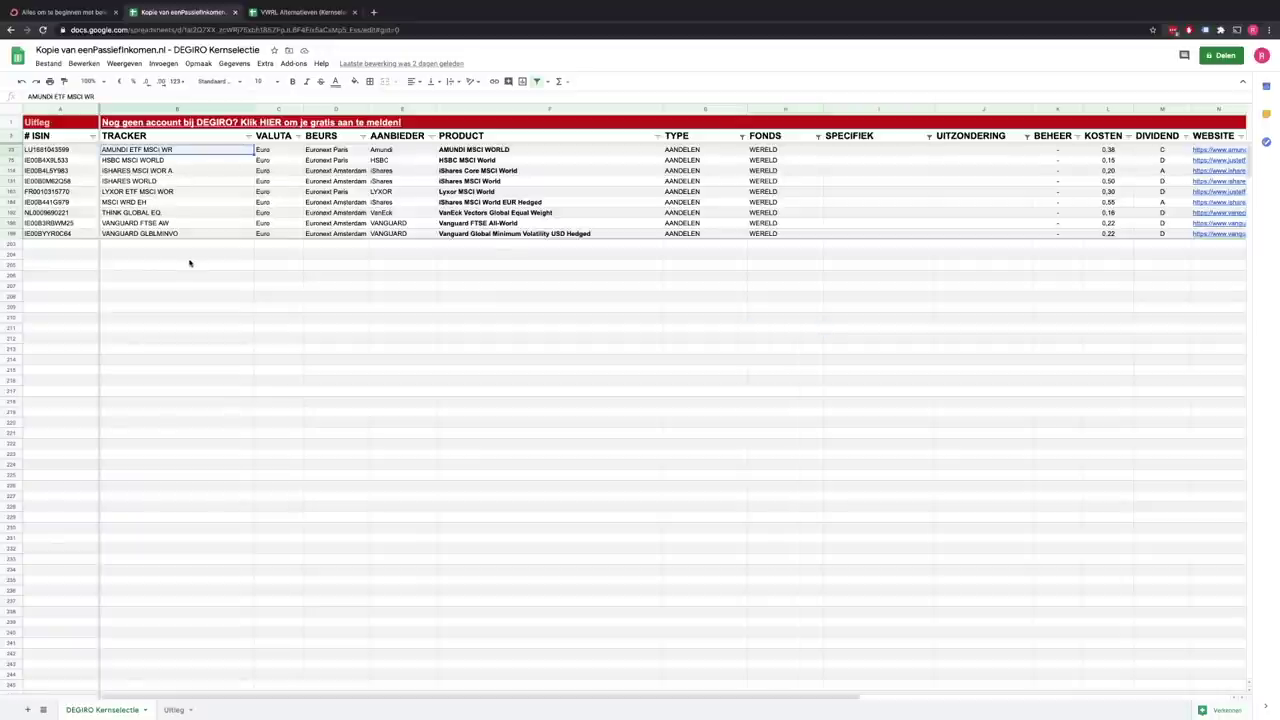
shift+click(173, 234)
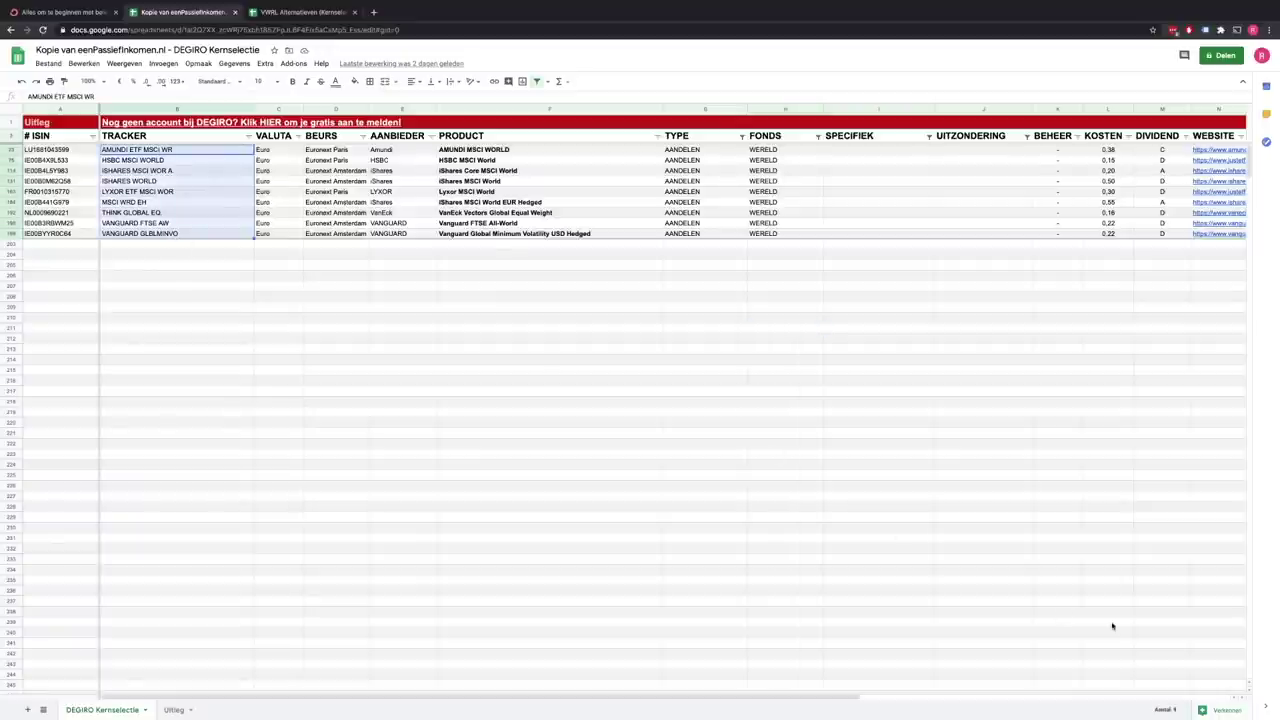
click(474, 212)
click(490, 224)
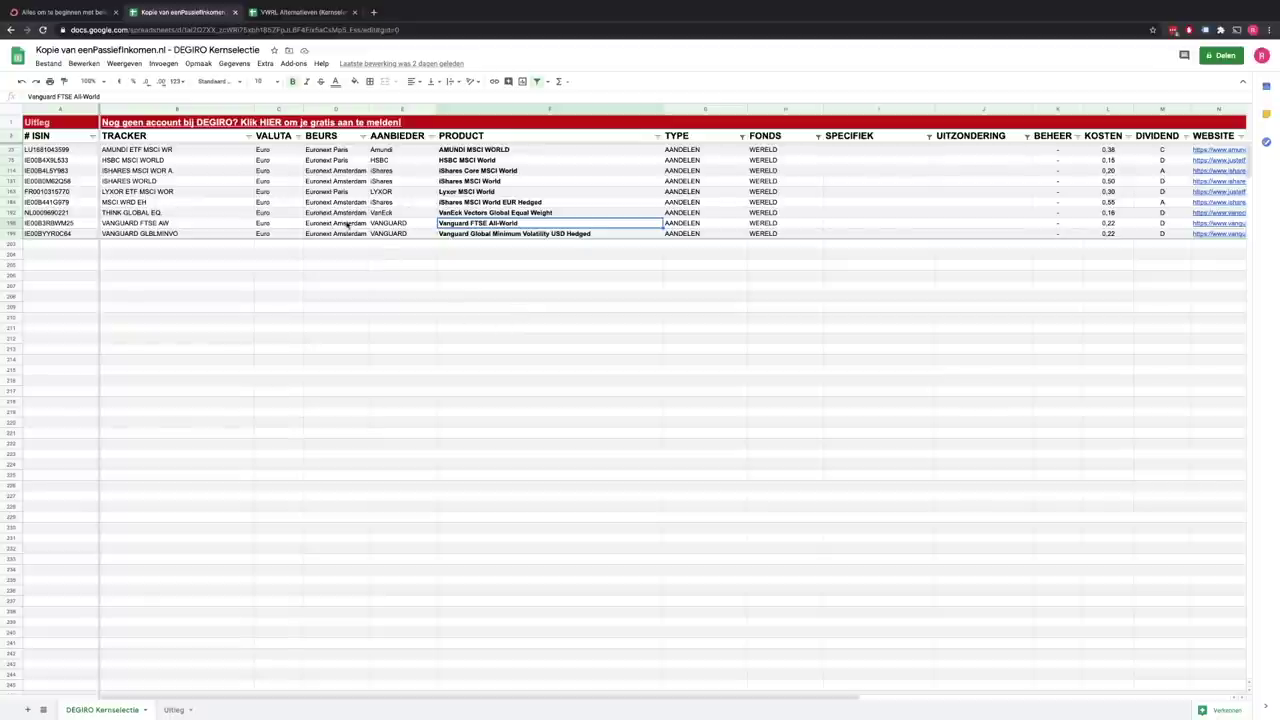
- Switch to the VWRL Alternatieven spreadsheet and go through the compared trackers by provider, from Vanguard All World FTSE to Vanguard Global Min. Volat
click(294, 12)
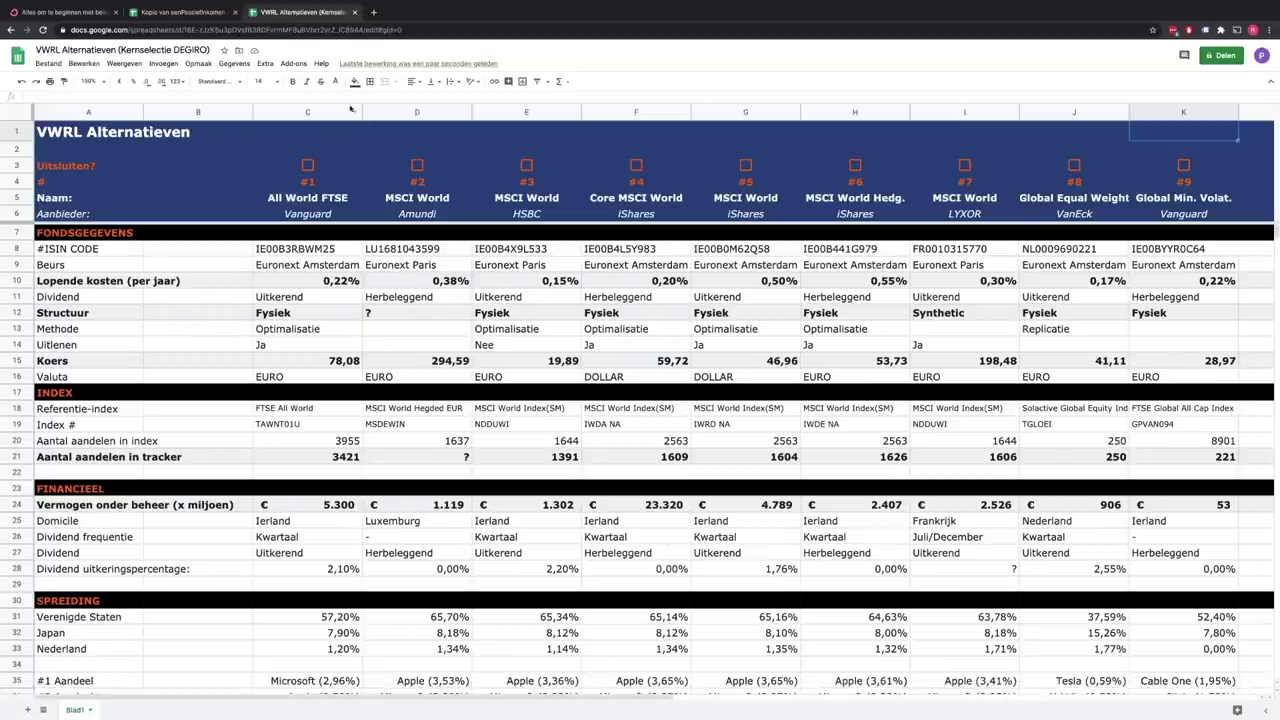
click(338, 111)
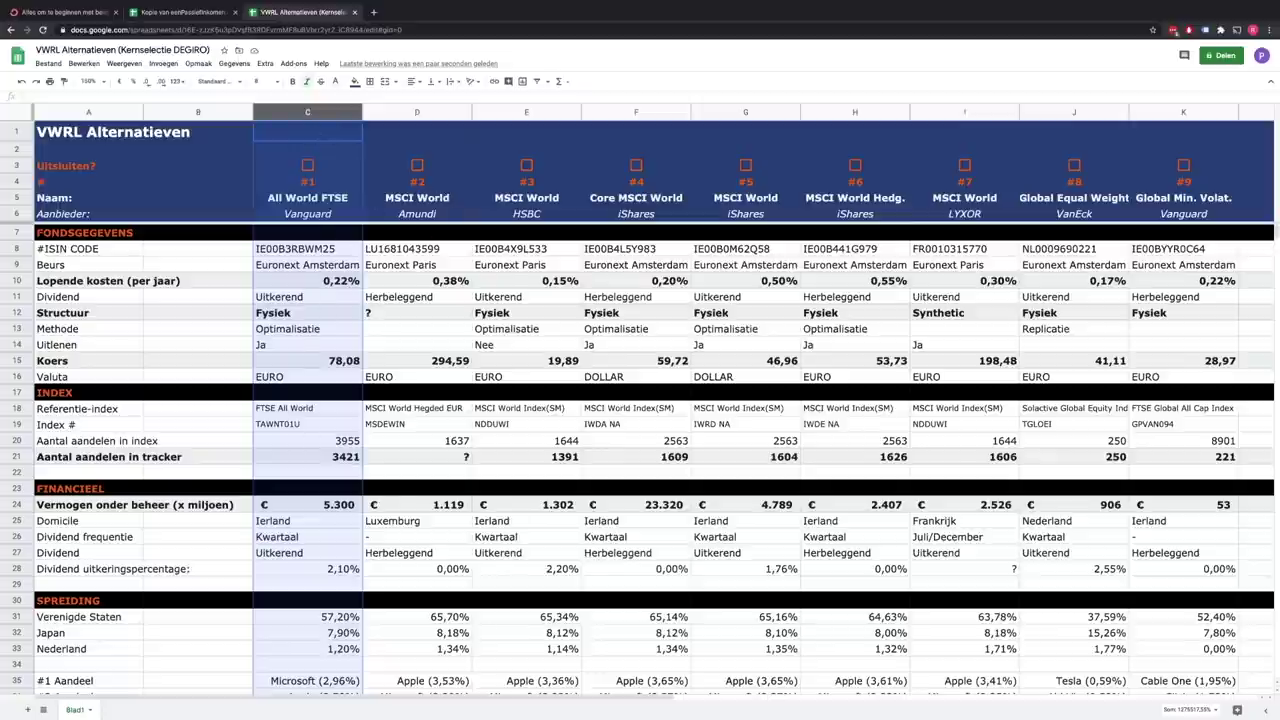
click(417, 214)
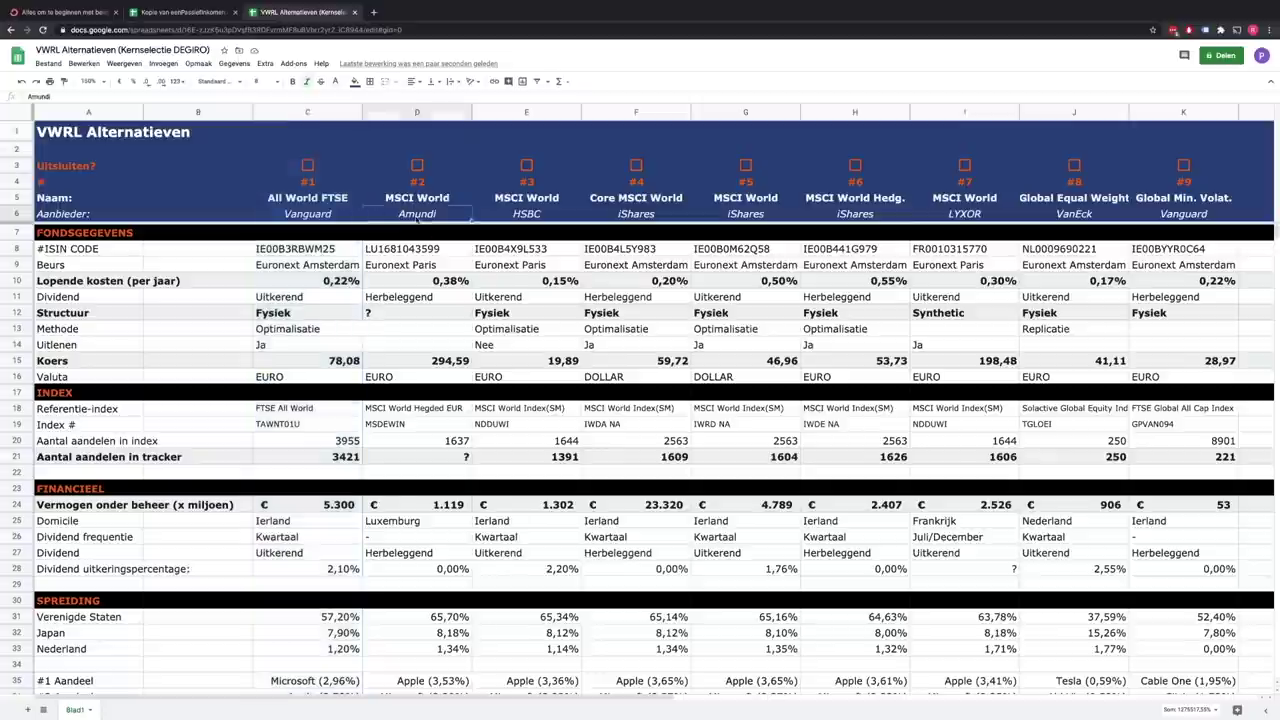
click(536, 214)
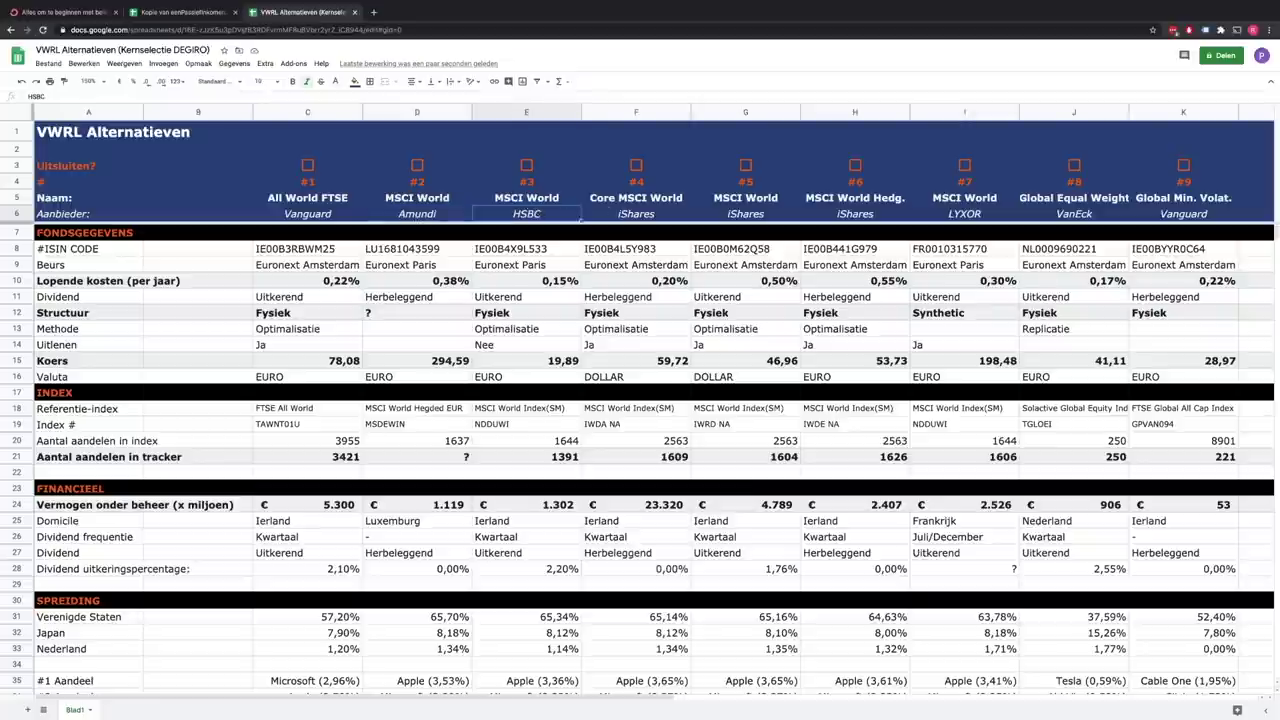
click(618, 212)
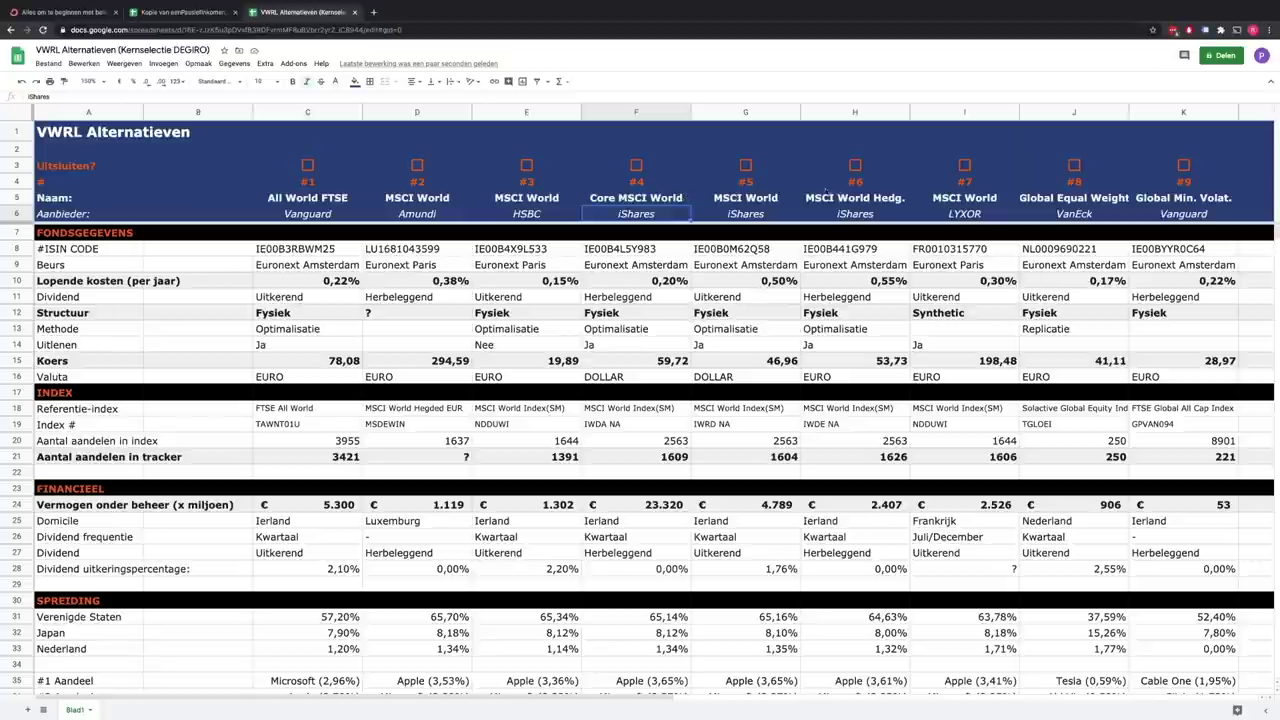
click(866, 214)
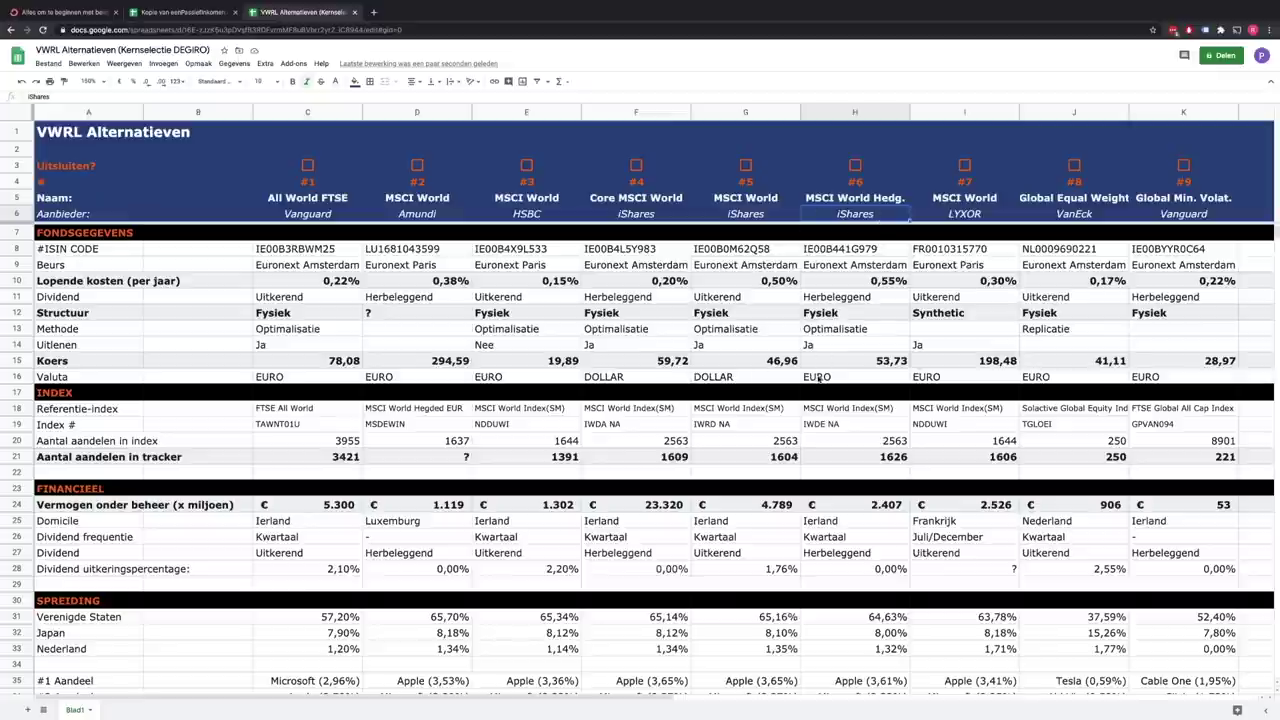
click(955, 218)
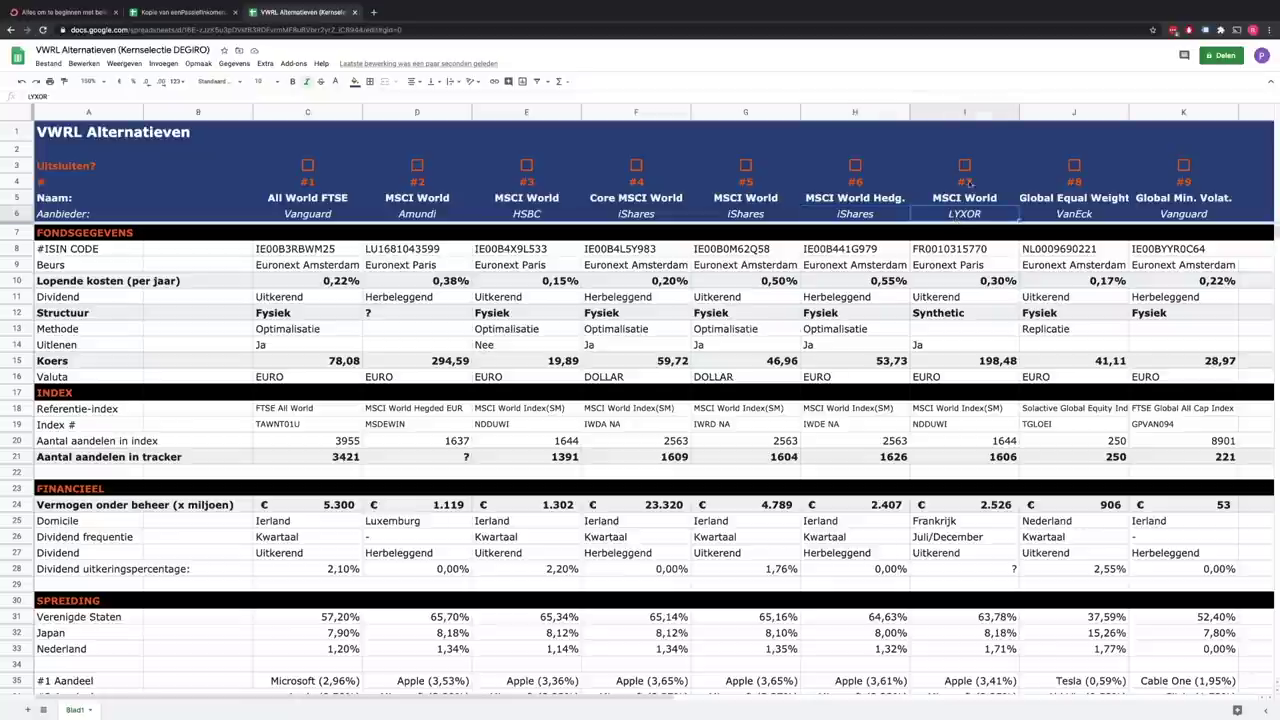
click(1068, 214)
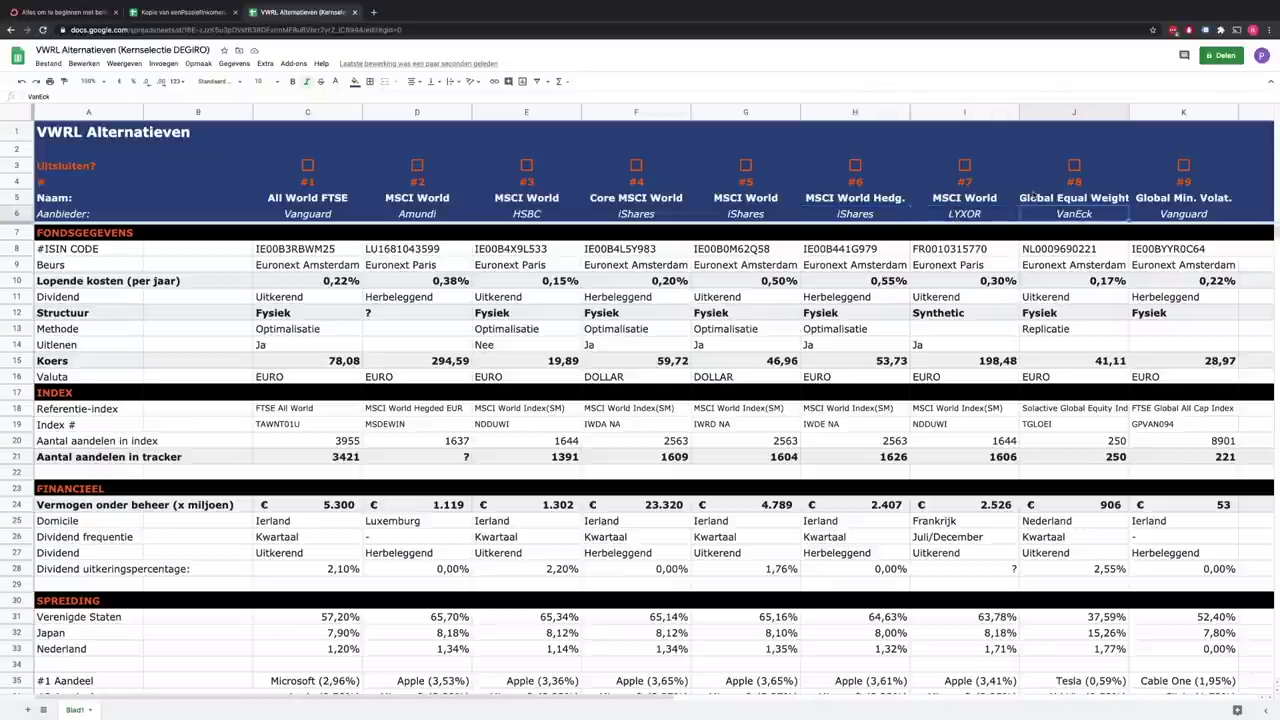
click(1172, 214)
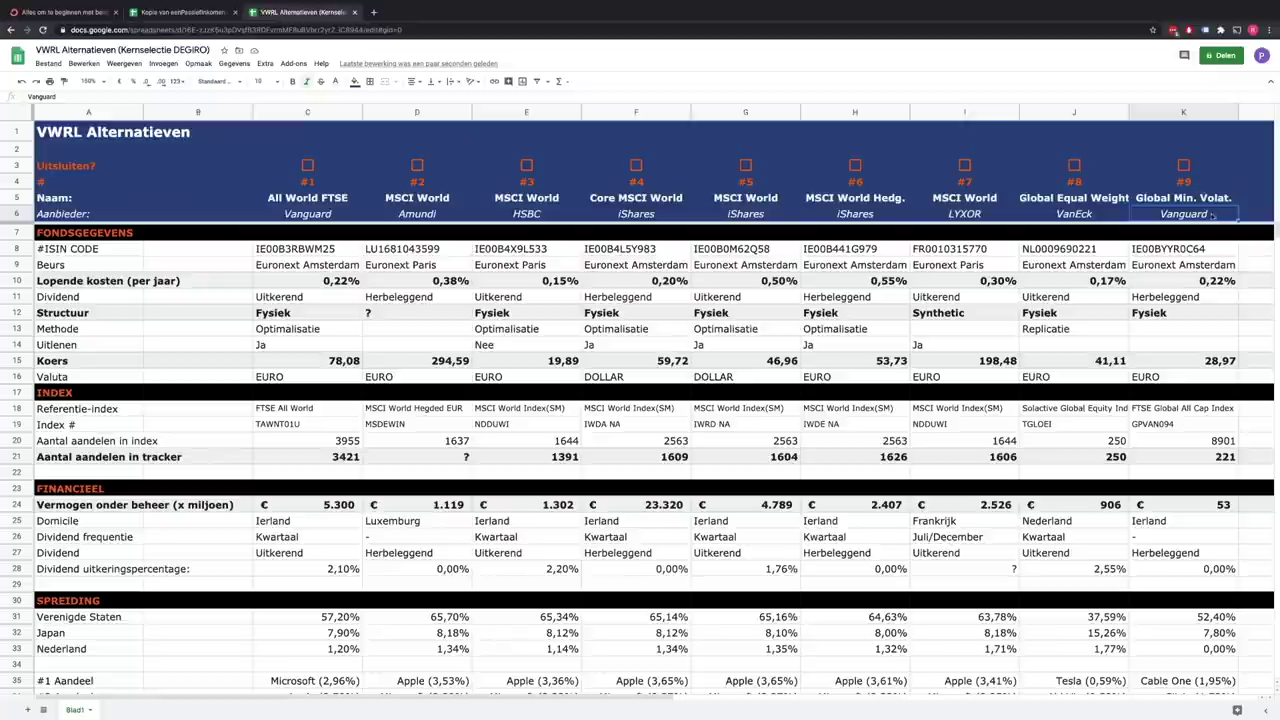
- Review the ISIN code and Beurs rows of the FONDSGEGEVENS section across all trackers
click(18, 232)
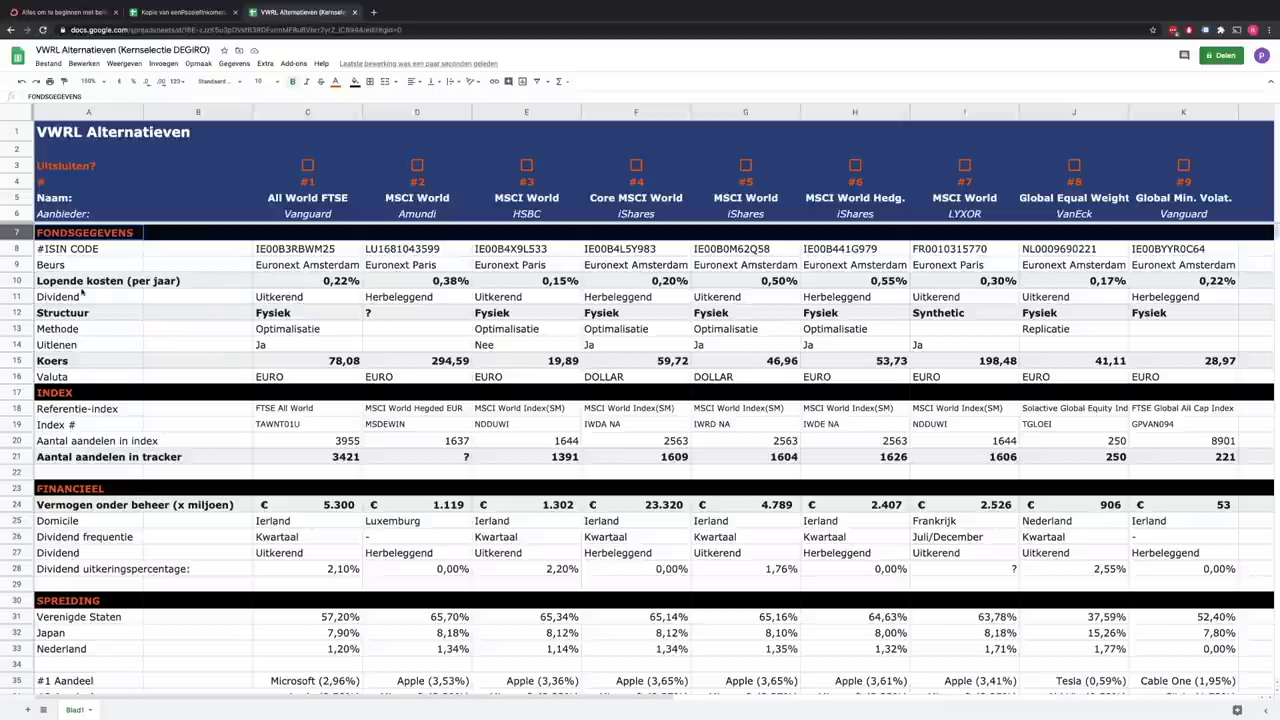
click(22, 249)
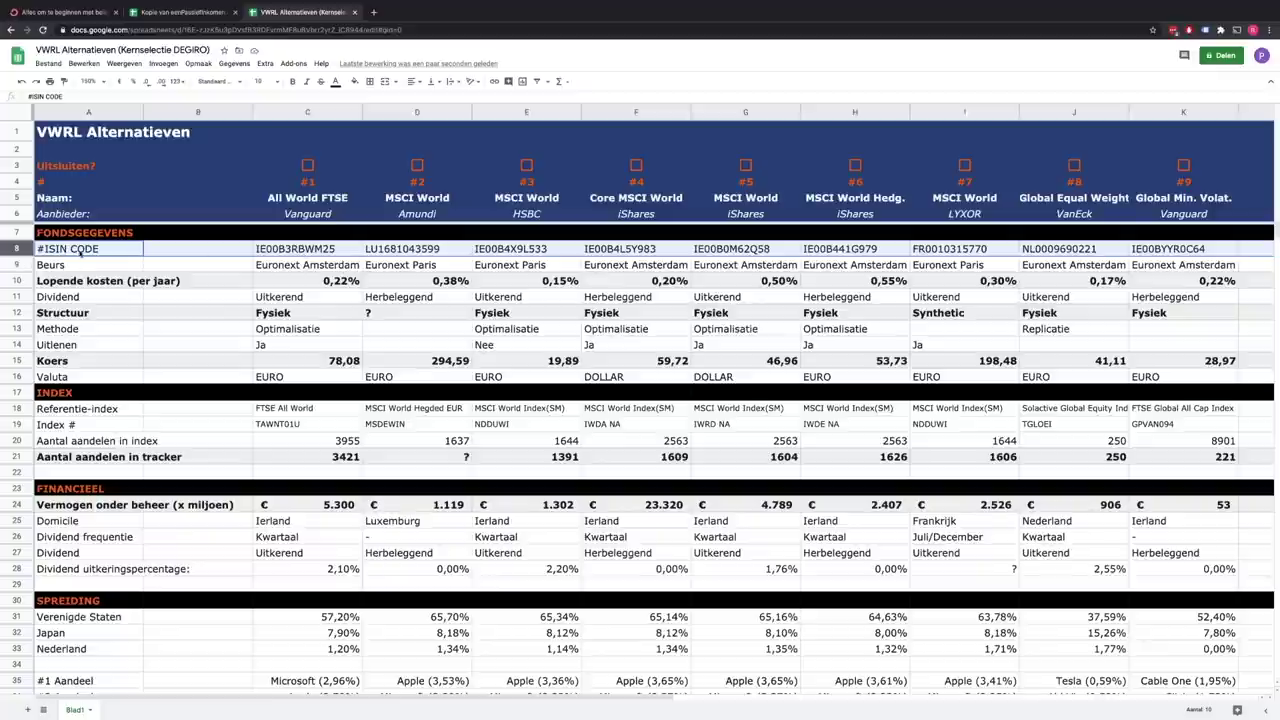
click(18, 265)
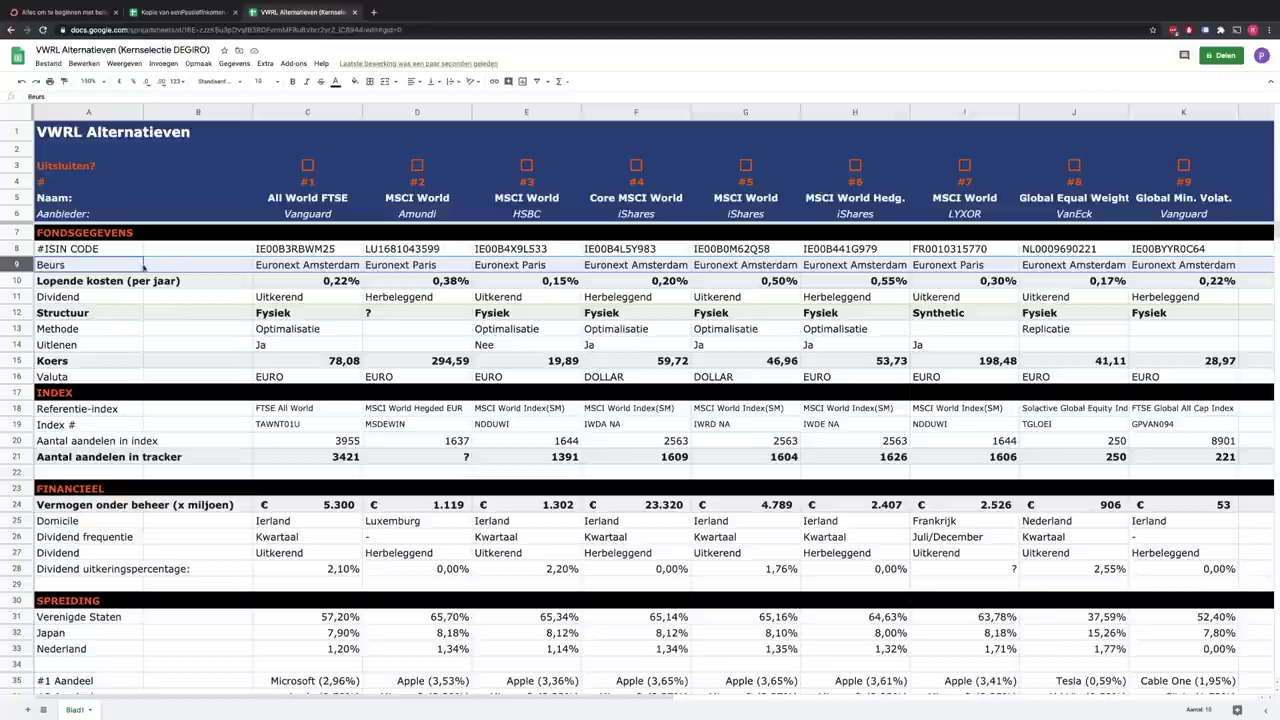
- Compare the yearly running costs (Lopende kosten) of the HSBC, Vanguard All World and iShares MSCI World Hedged trackers
click(16, 280)
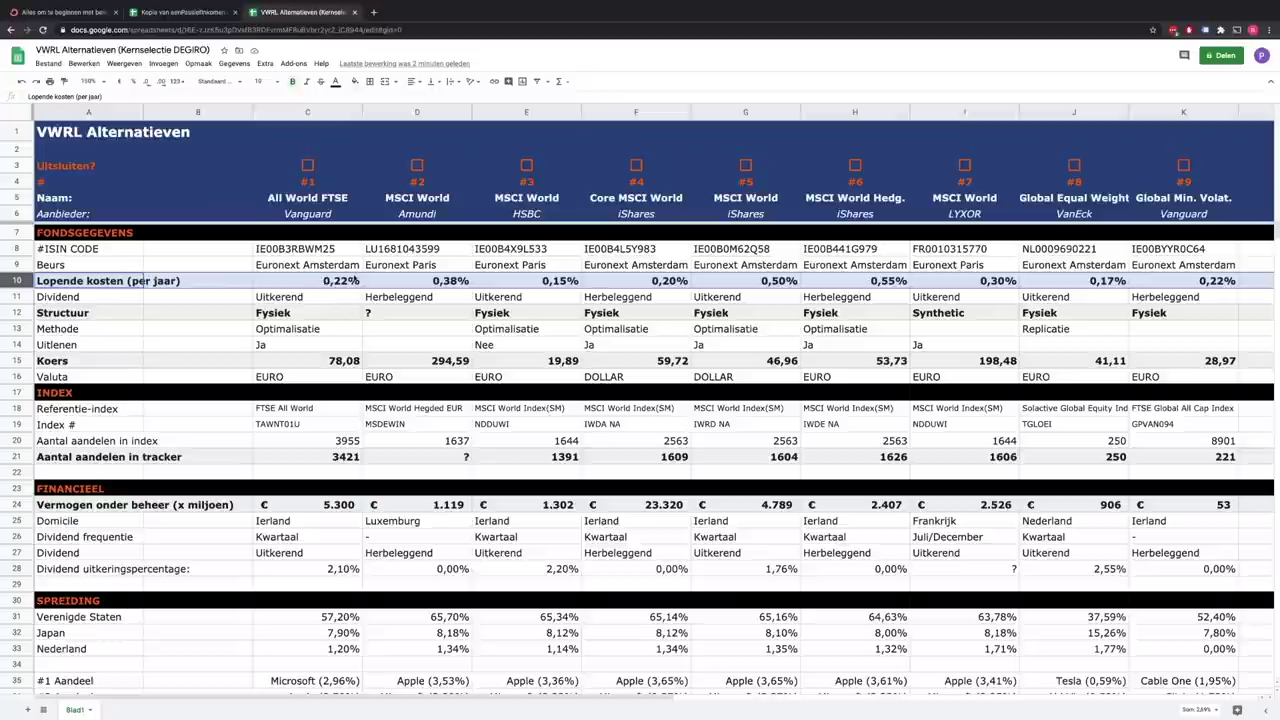
click(533, 283)
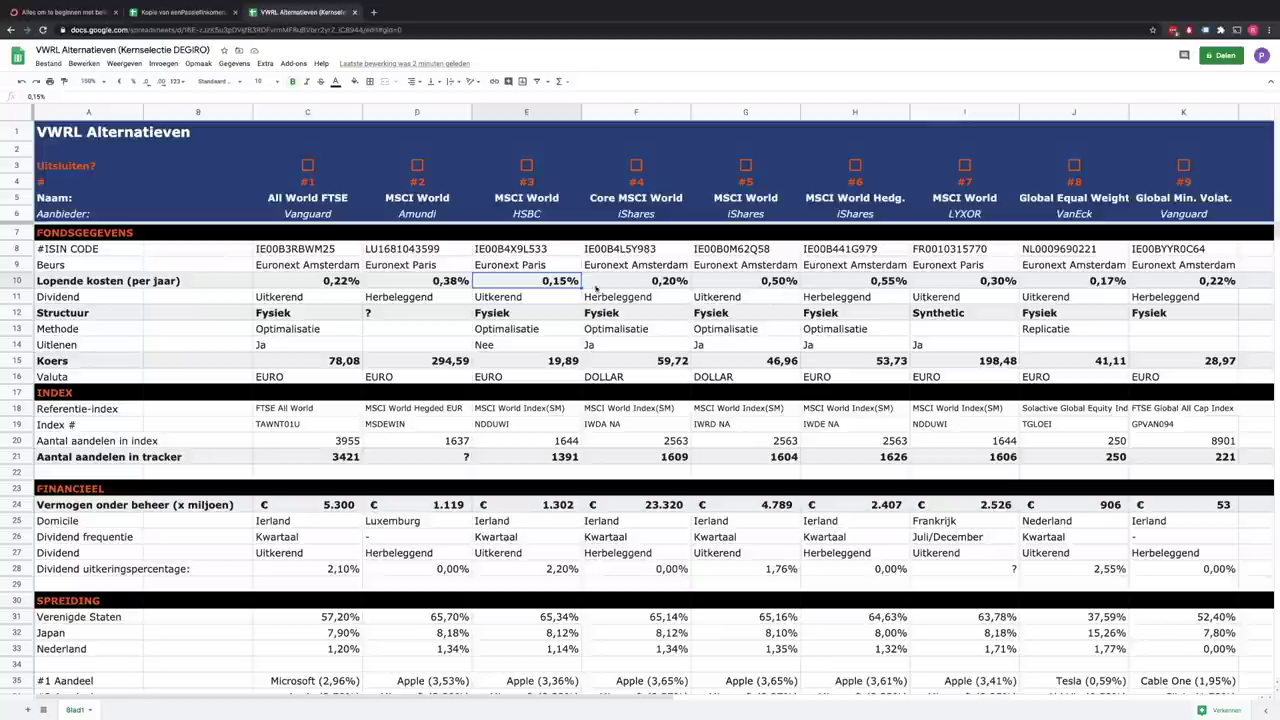
click(356, 286)
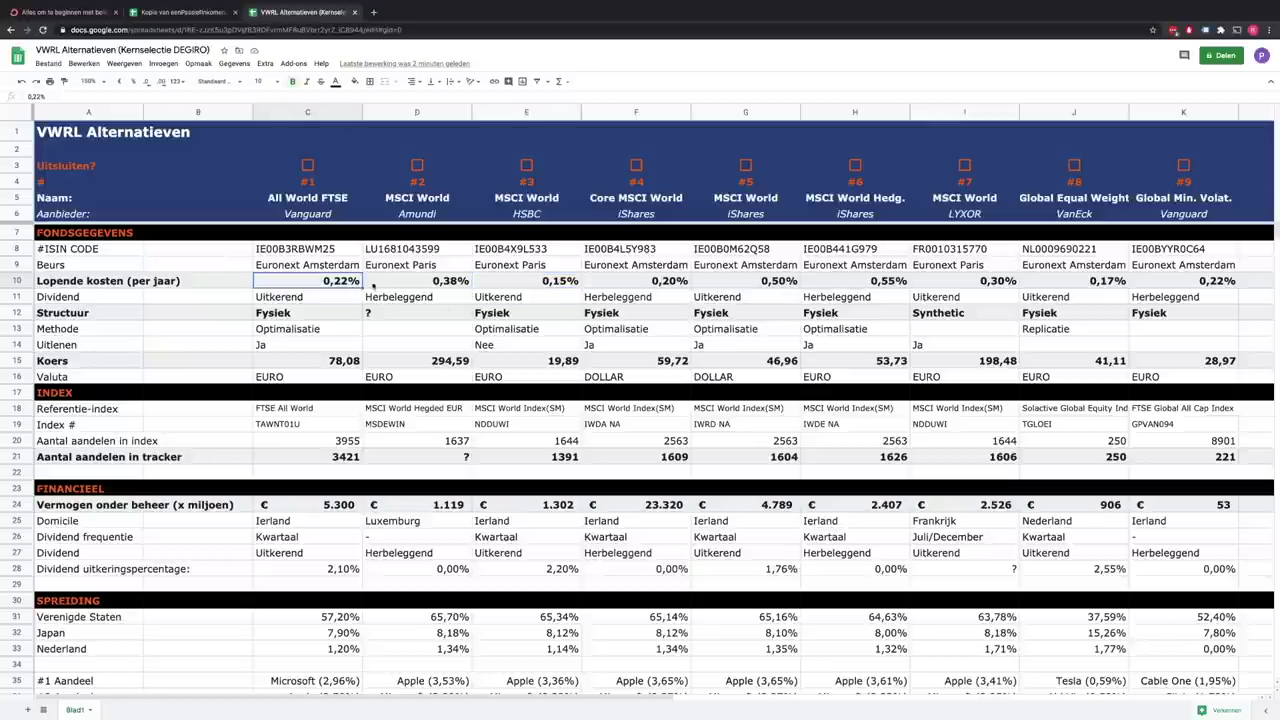
click(852, 281)
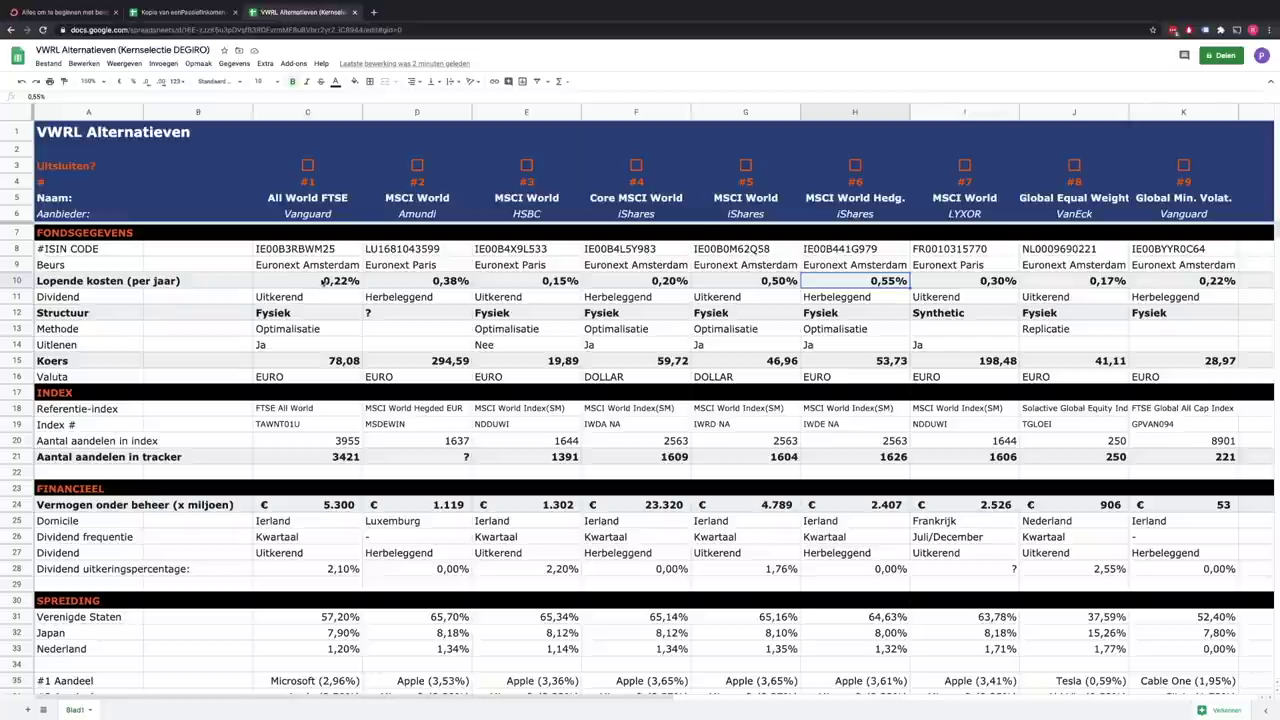
- Compare the trackers' Dividend and Structuur rows, checking Amundi's dividend treatment and the structures of Vanguard All World and LYXOR
click(28, 299)
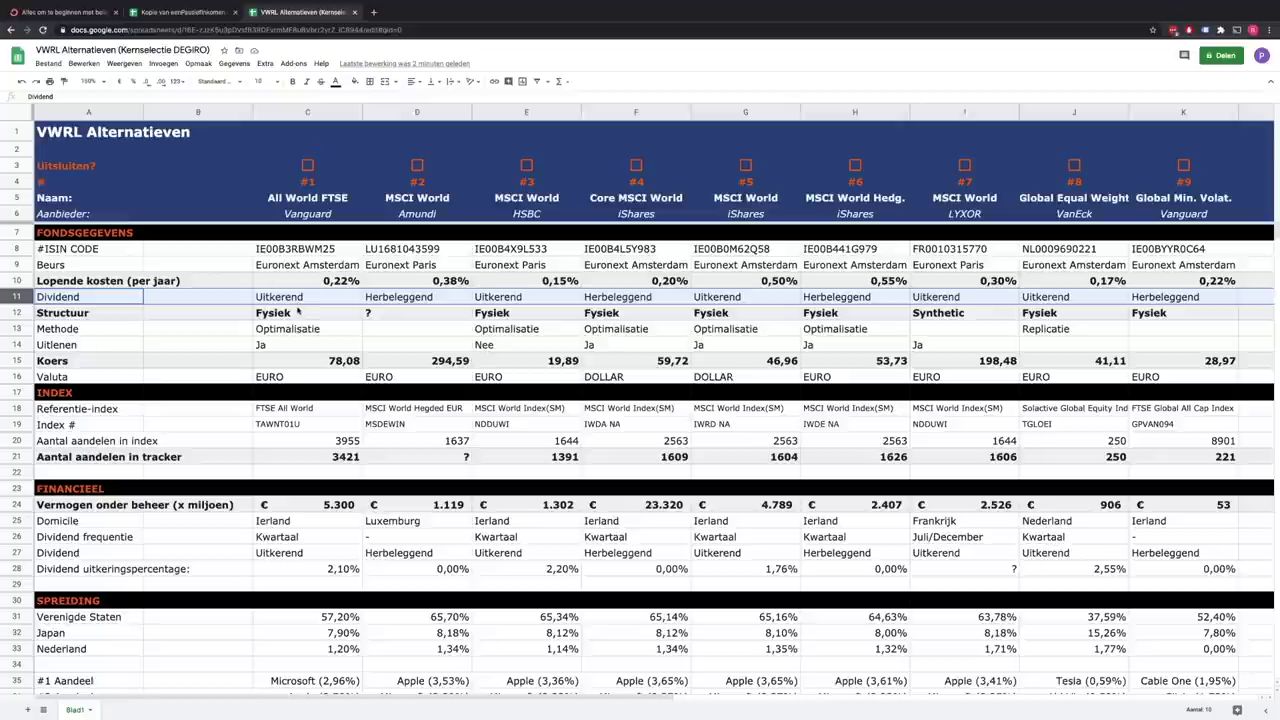
click(424, 303)
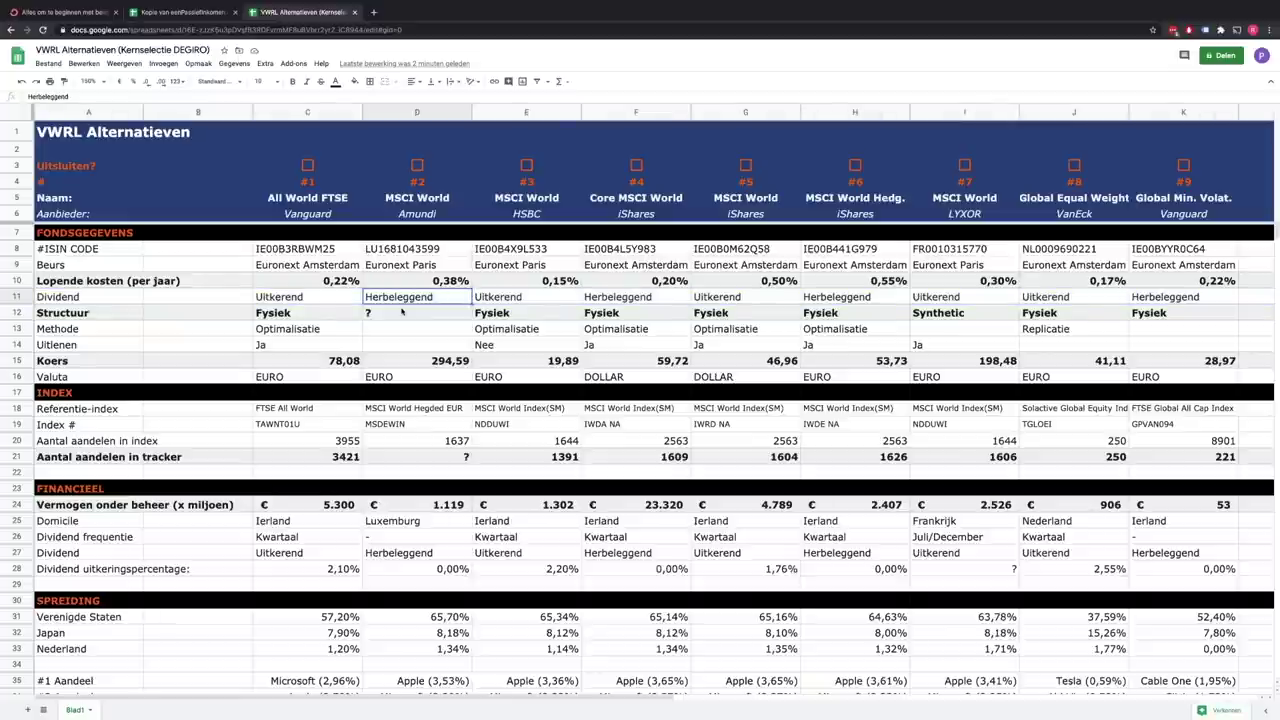
click(20, 313)
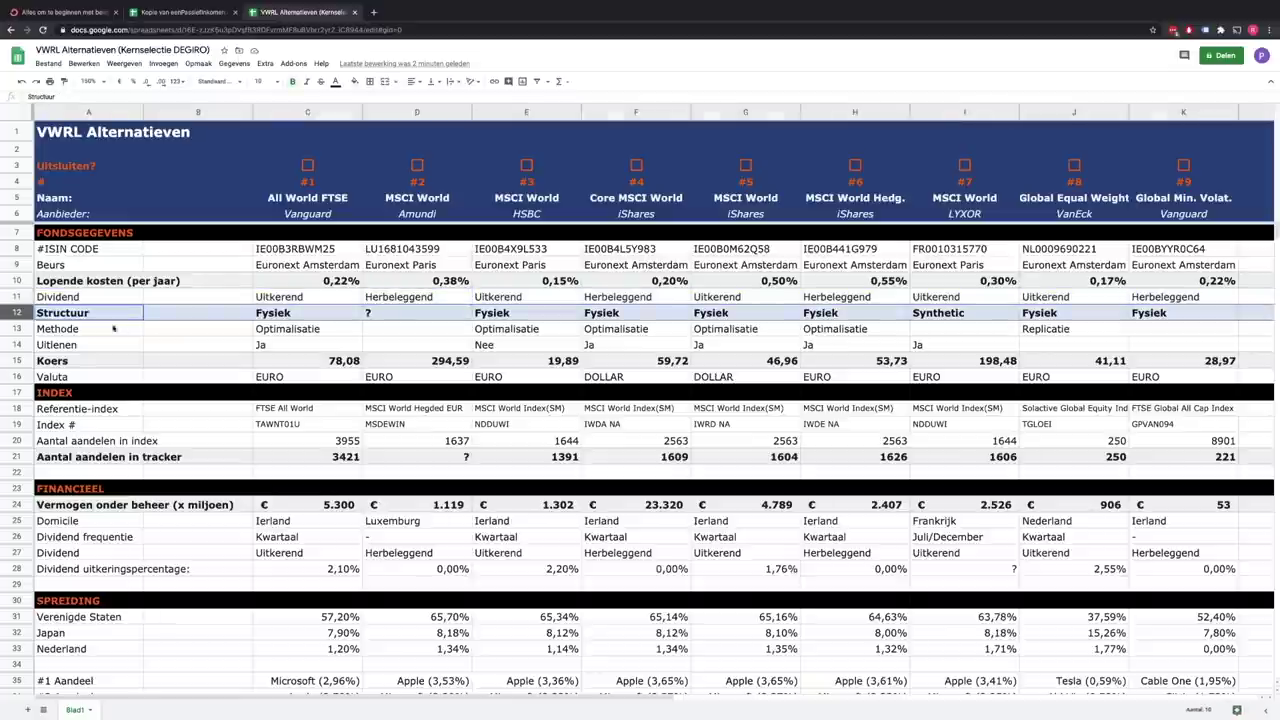
click(289, 313)
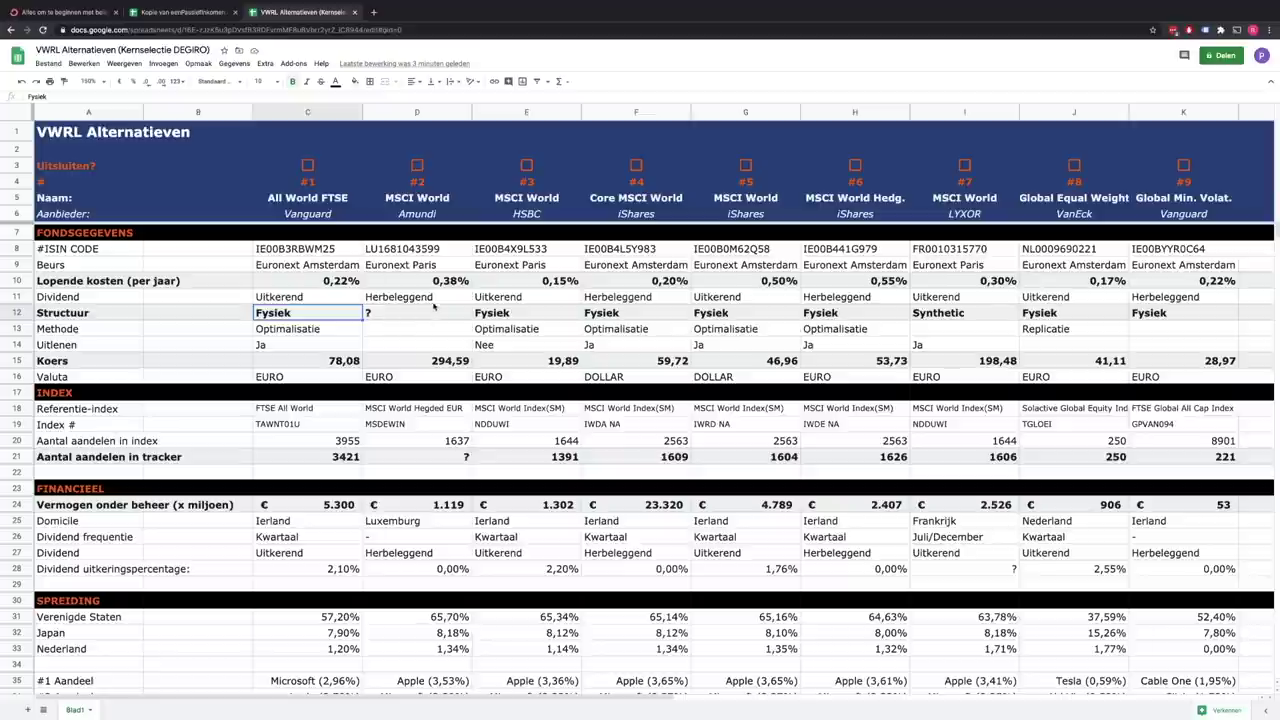
click(947, 313)
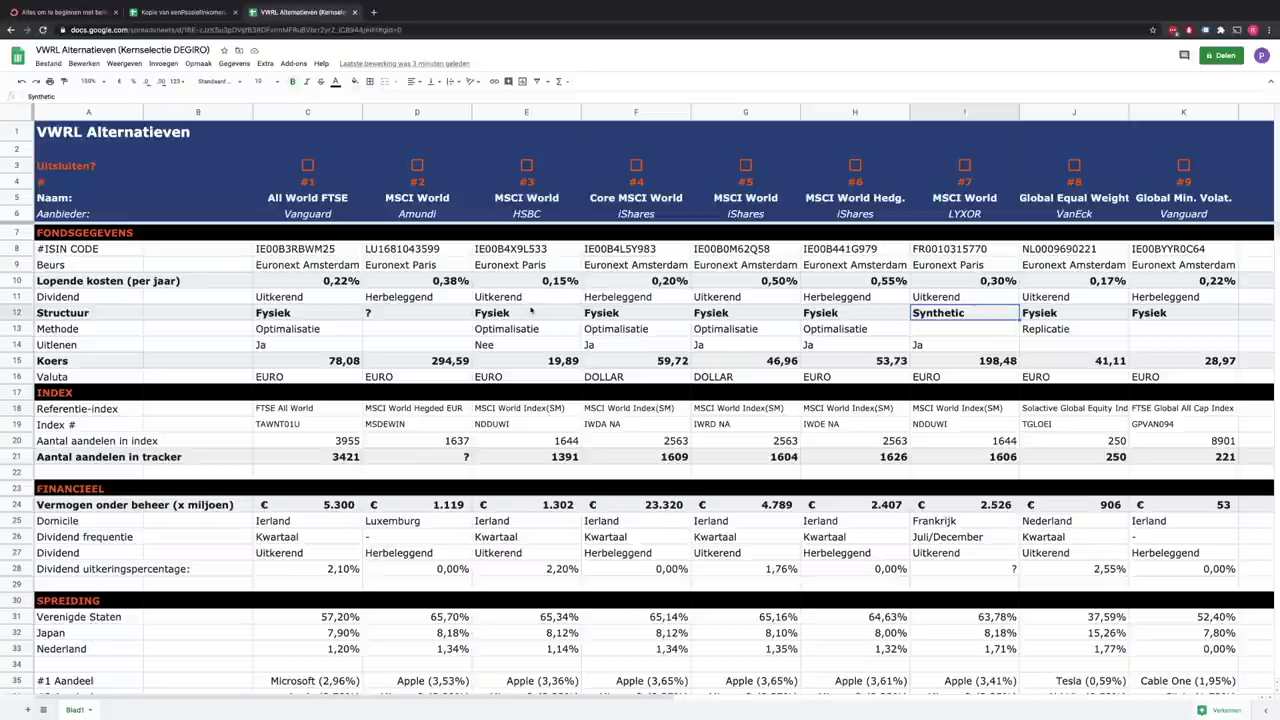
click(341, 316)
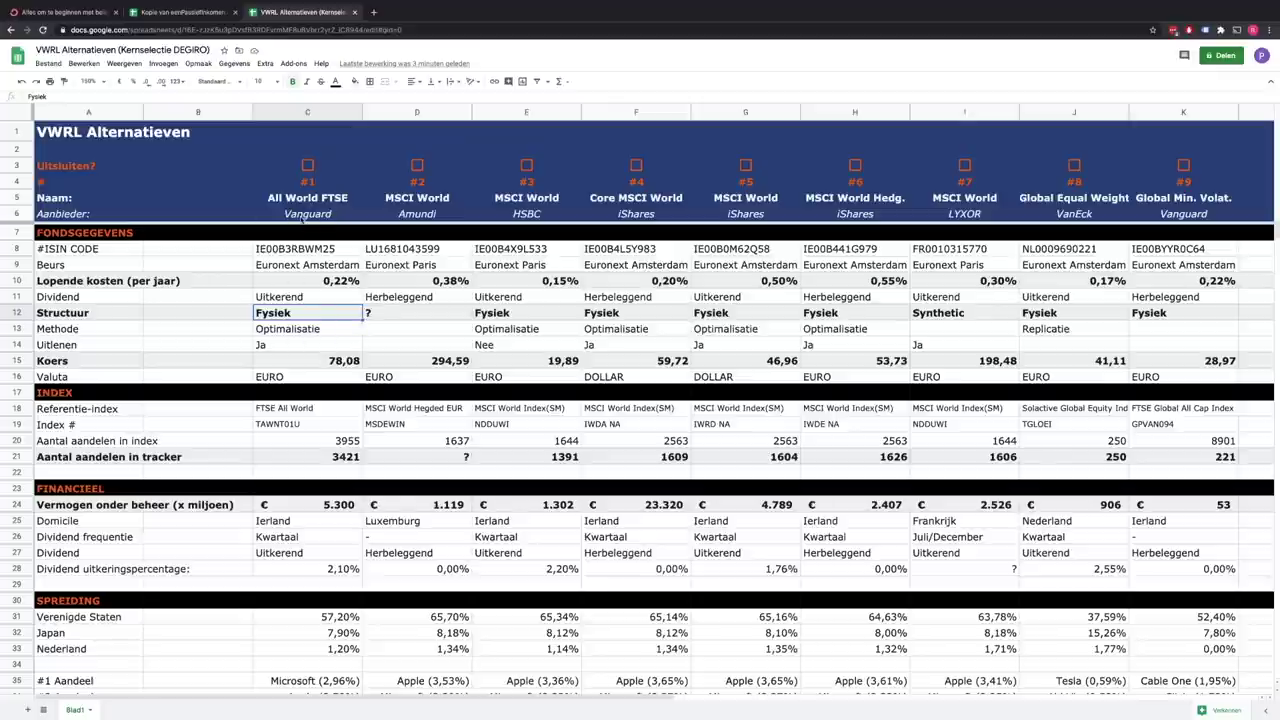
- Review the Methode row, including VanEck's replication method, and the Uitlenen row across the trackers
click(16, 328)
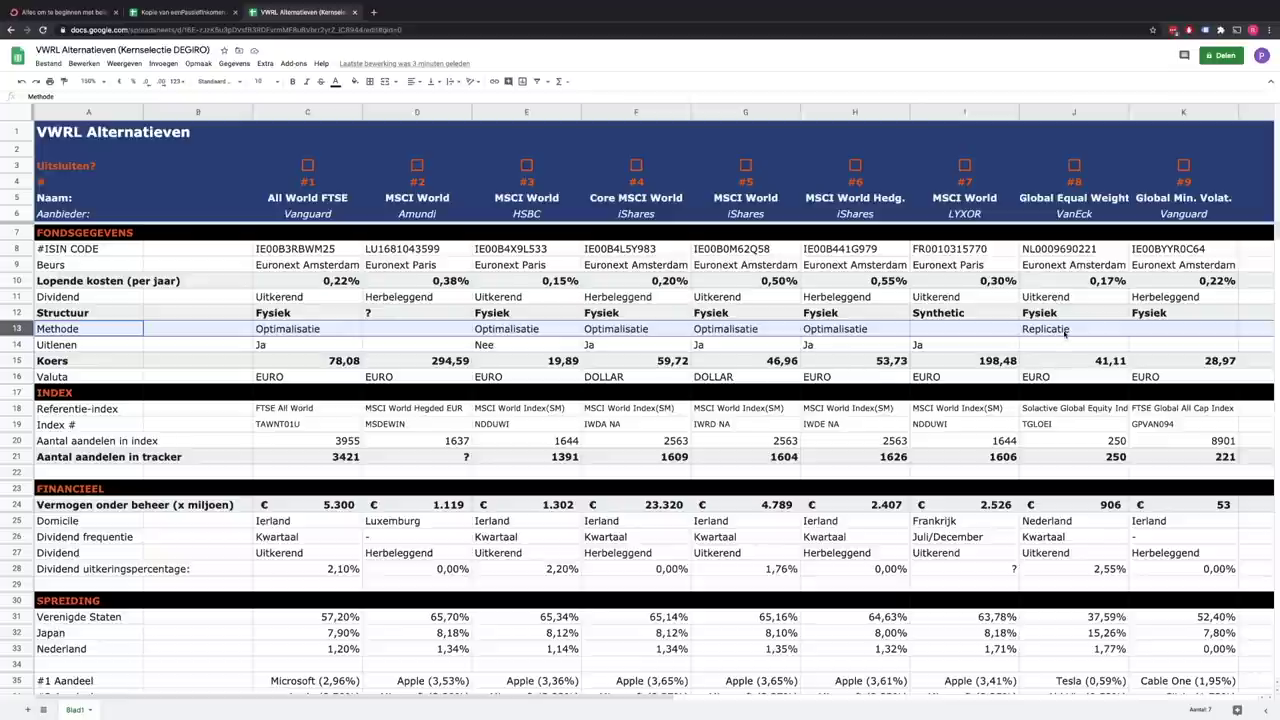
click(1068, 333)
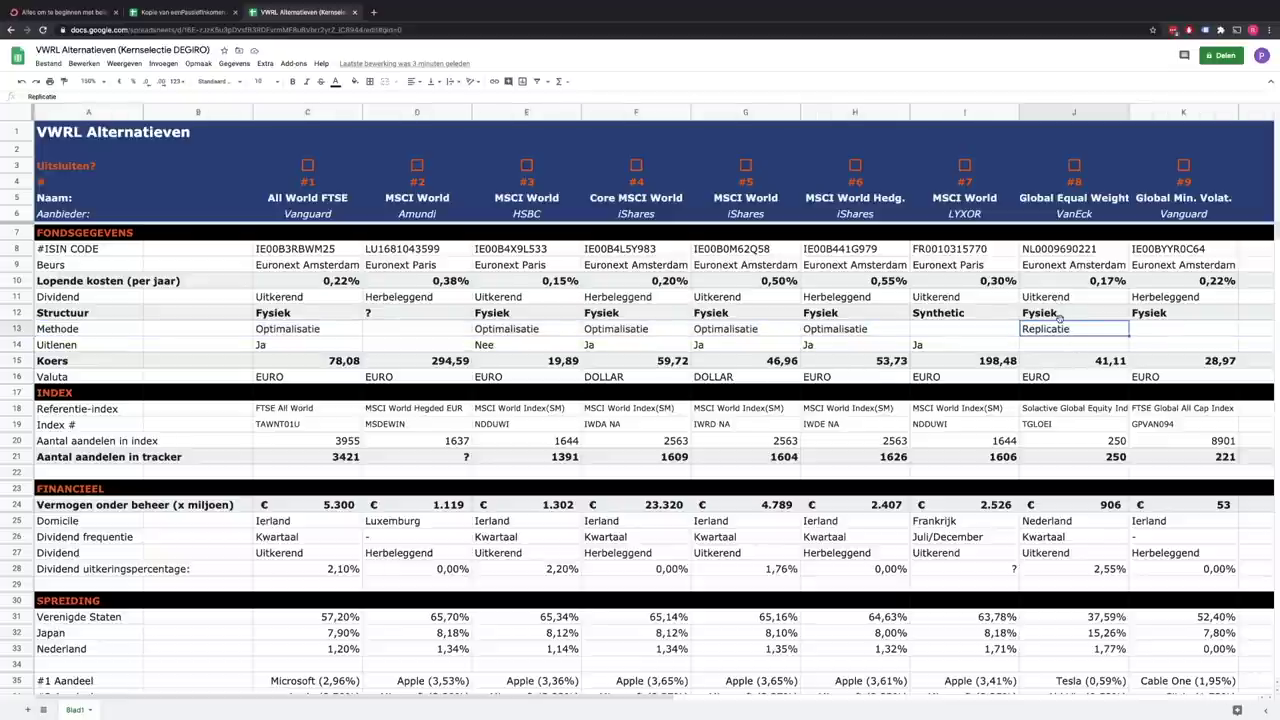
click(17, 345)
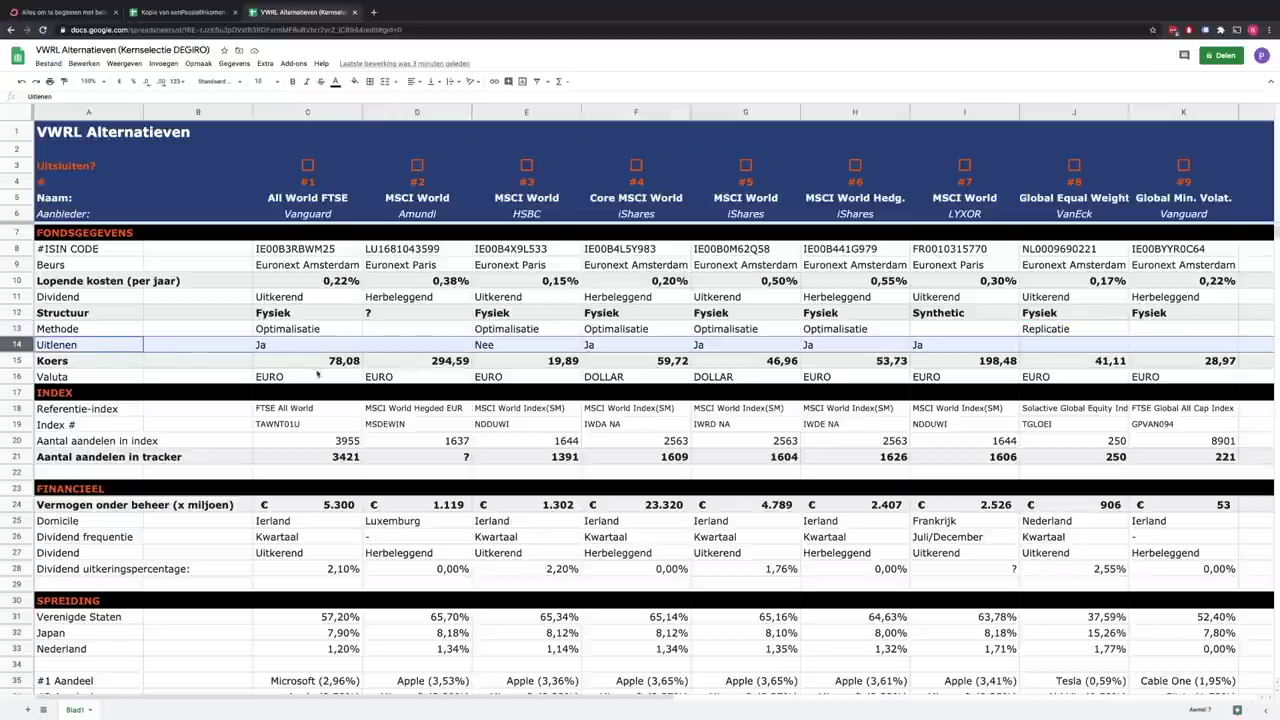
- Compare the Uitlenen values of Vanguard All World, the iShares trackers, LYXOR and HSBC
click(287, 347)
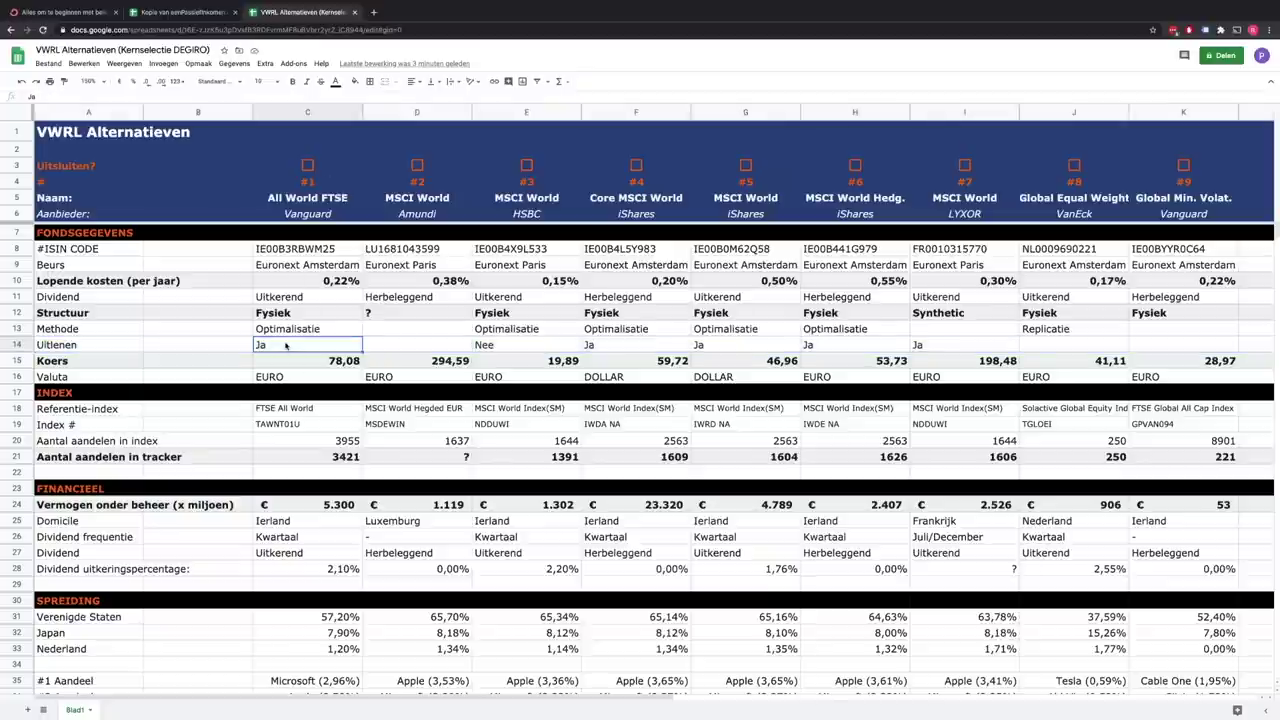
click(626, 347)
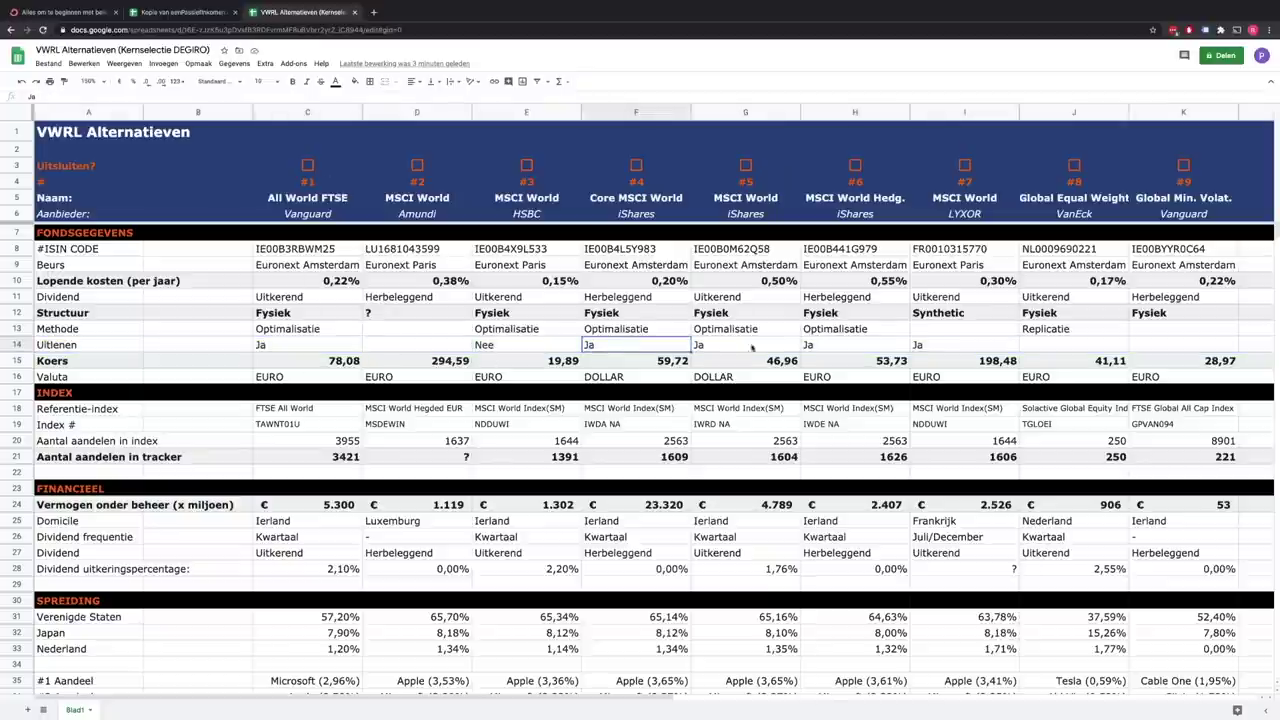
click(947, 346)
drag(625, 348, 929, 349)
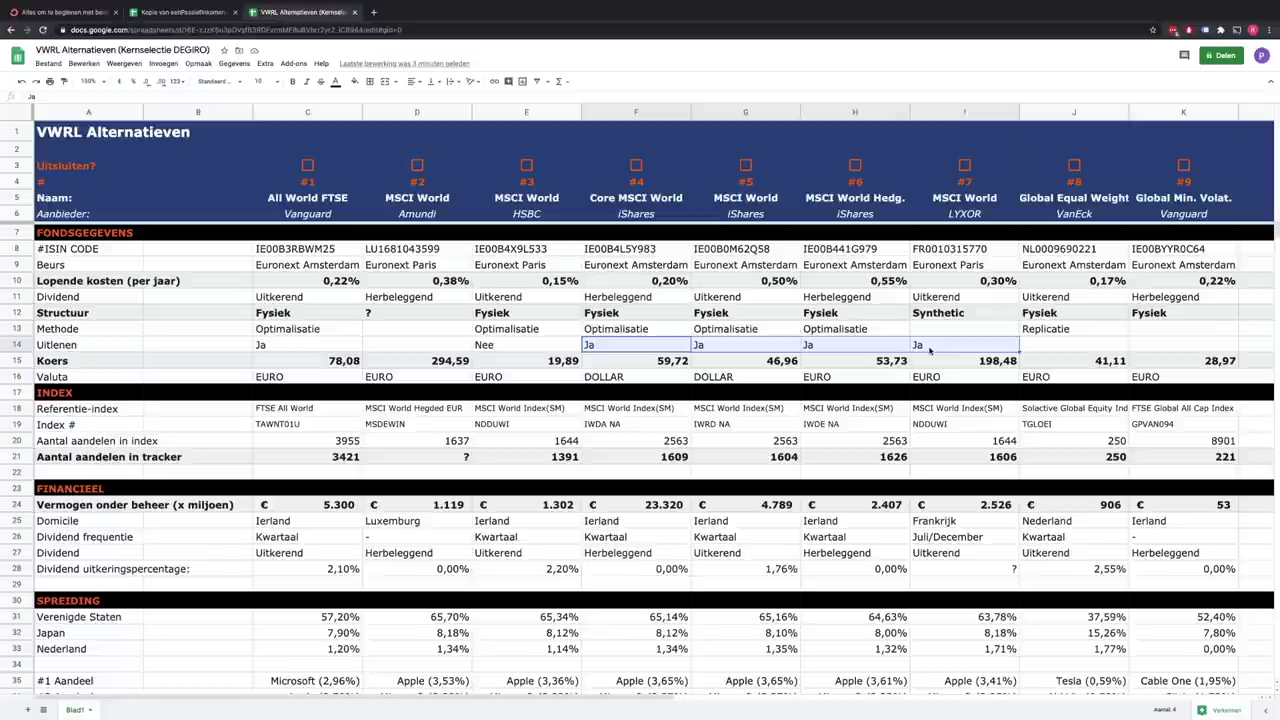
click(612, 347)
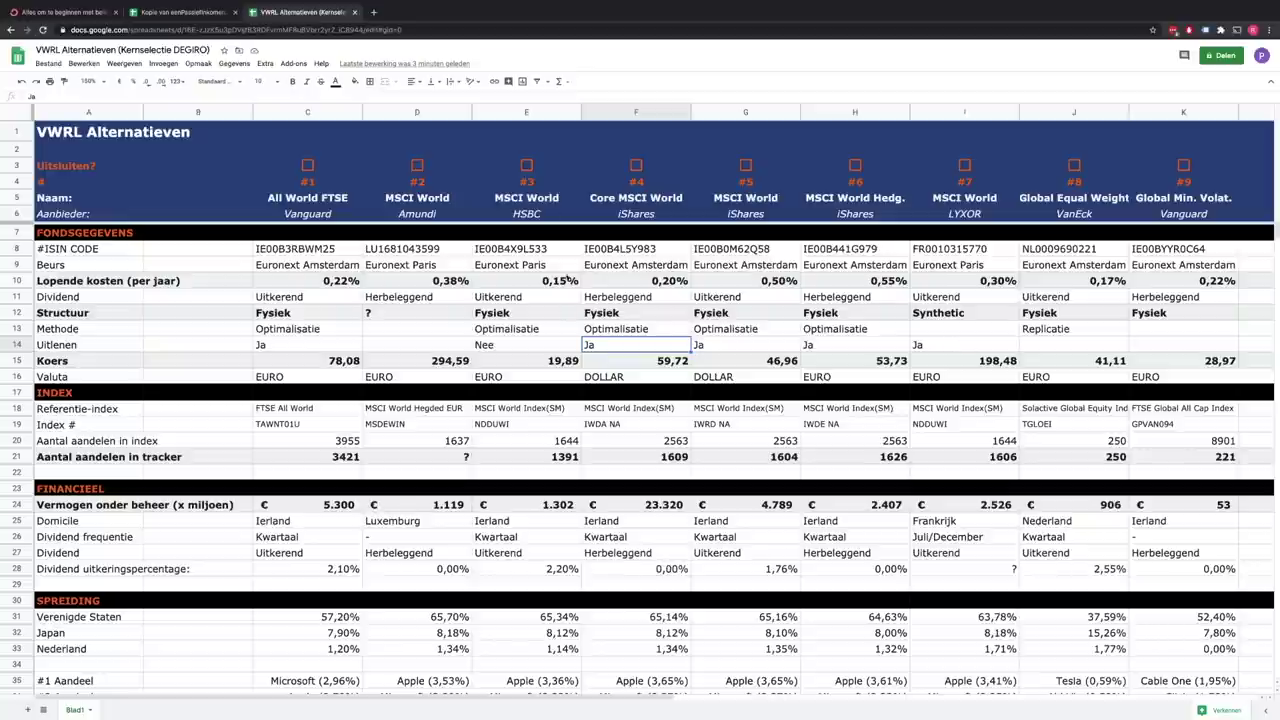
click(520, 346)
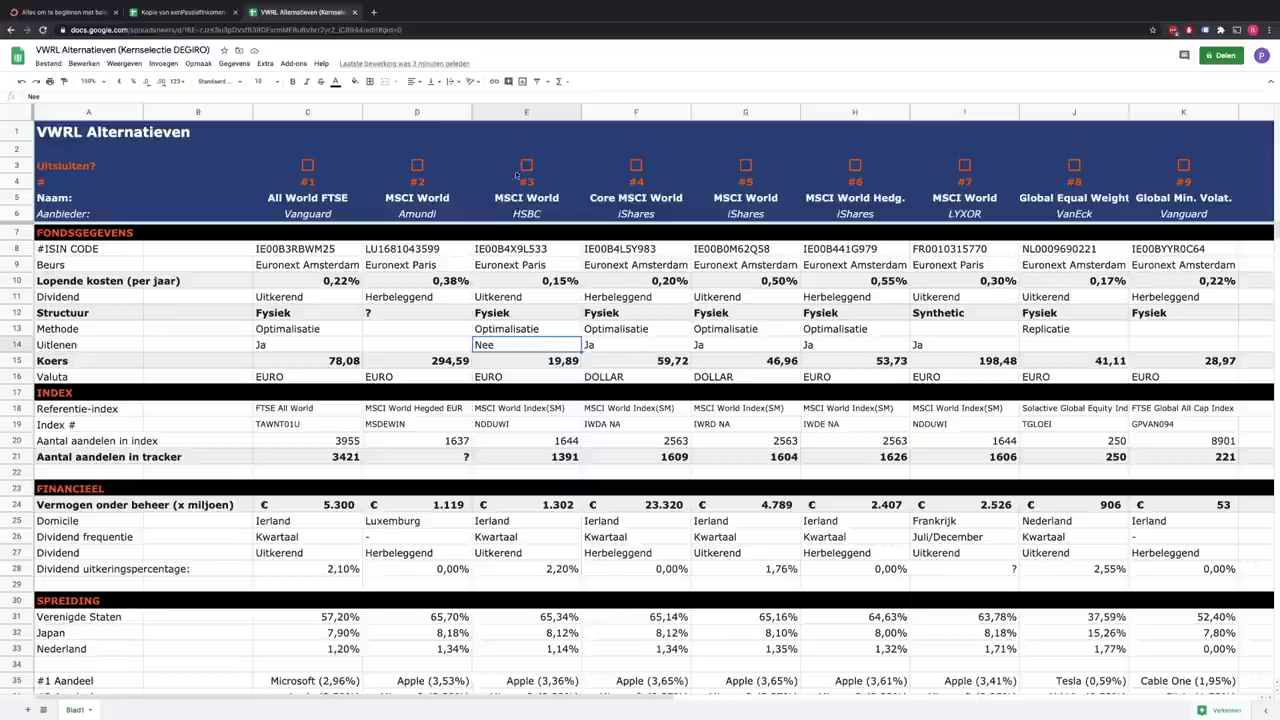
- Review the Koers row, checking the prices of the Amundi, Vanguard All World and HSBC trackers
click(19, 360)
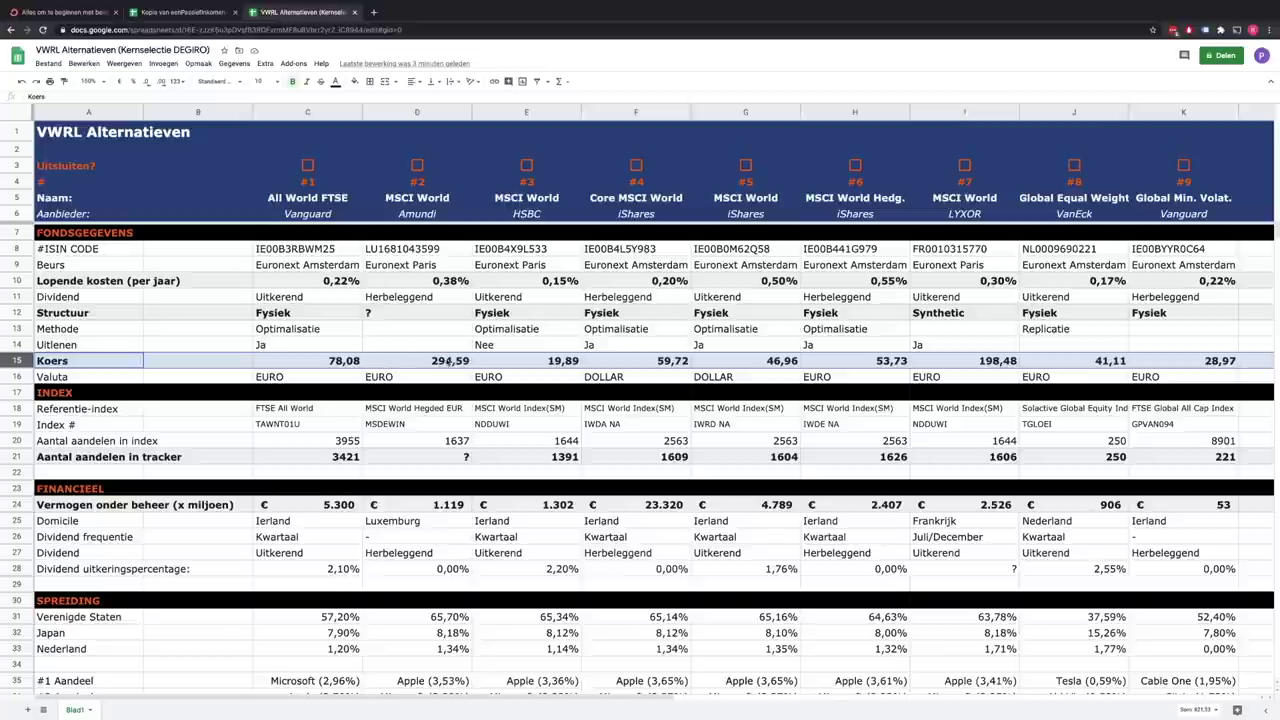
click(447, 360)
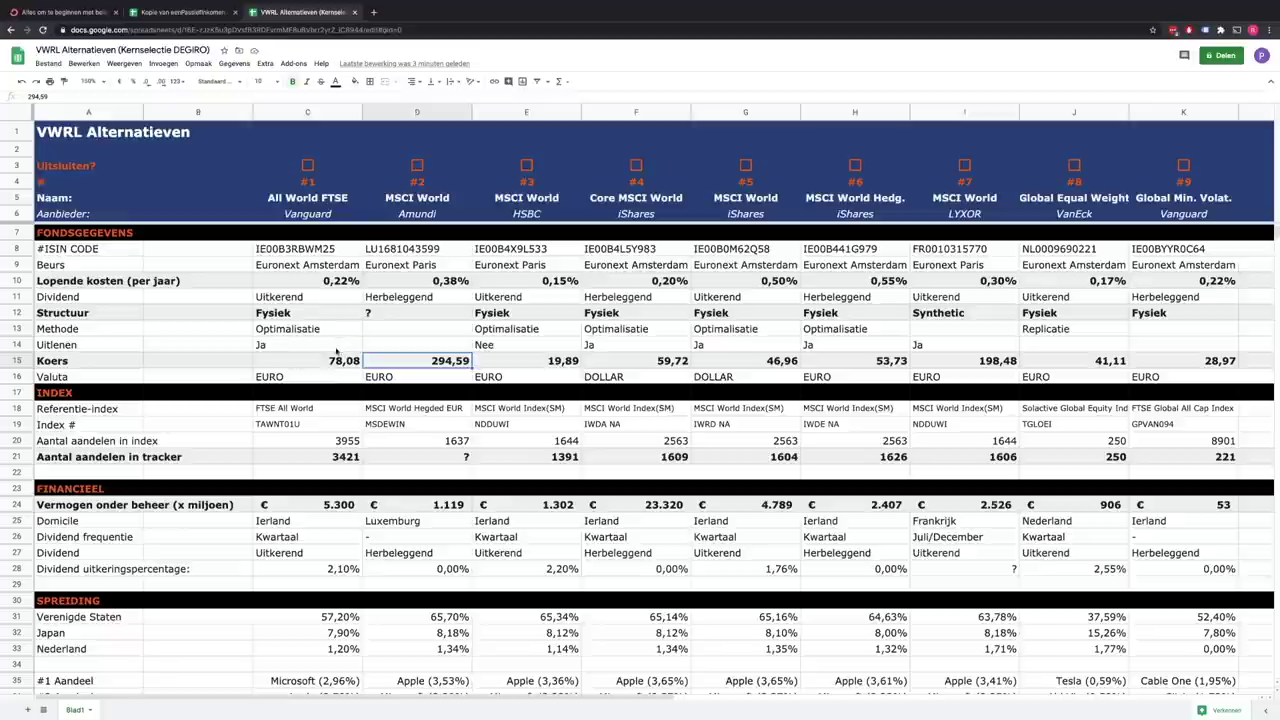
click(328, 366)
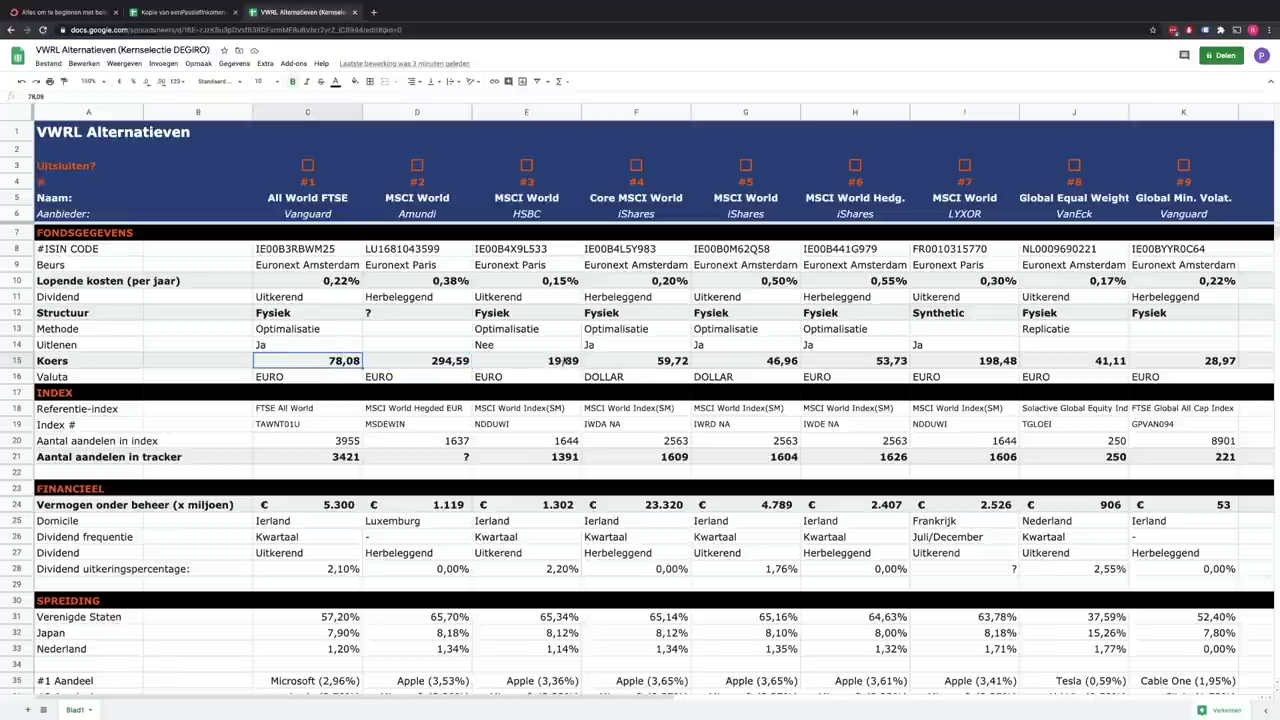
click(564, 362)
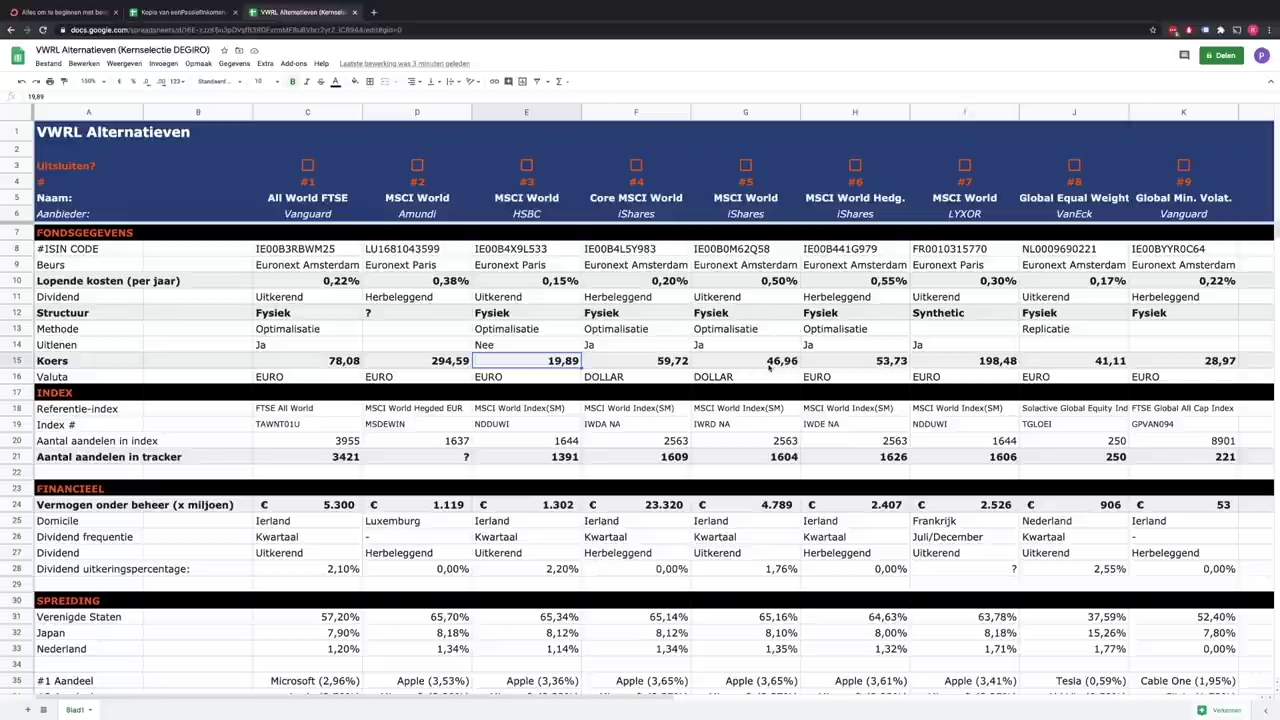
- Examine the INDEX section's Referentie-index row and the Index # of Vanguard All World
click(25, 396)
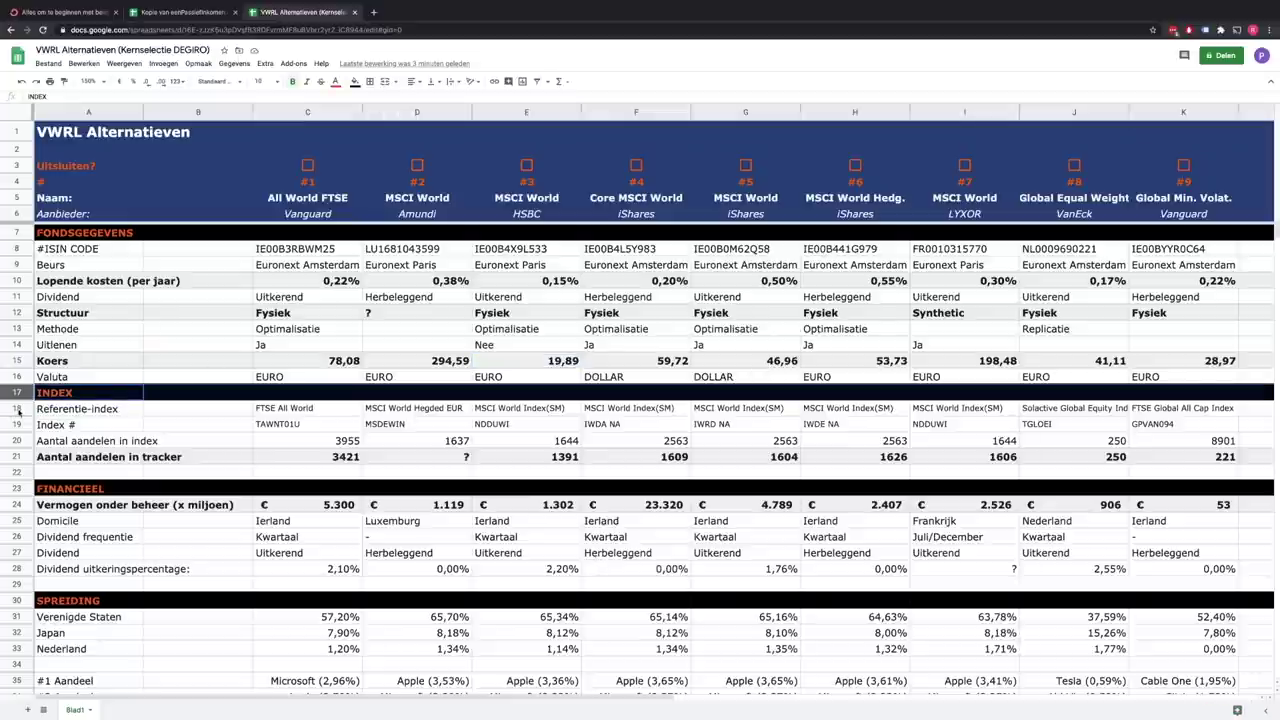
click(18, 410)
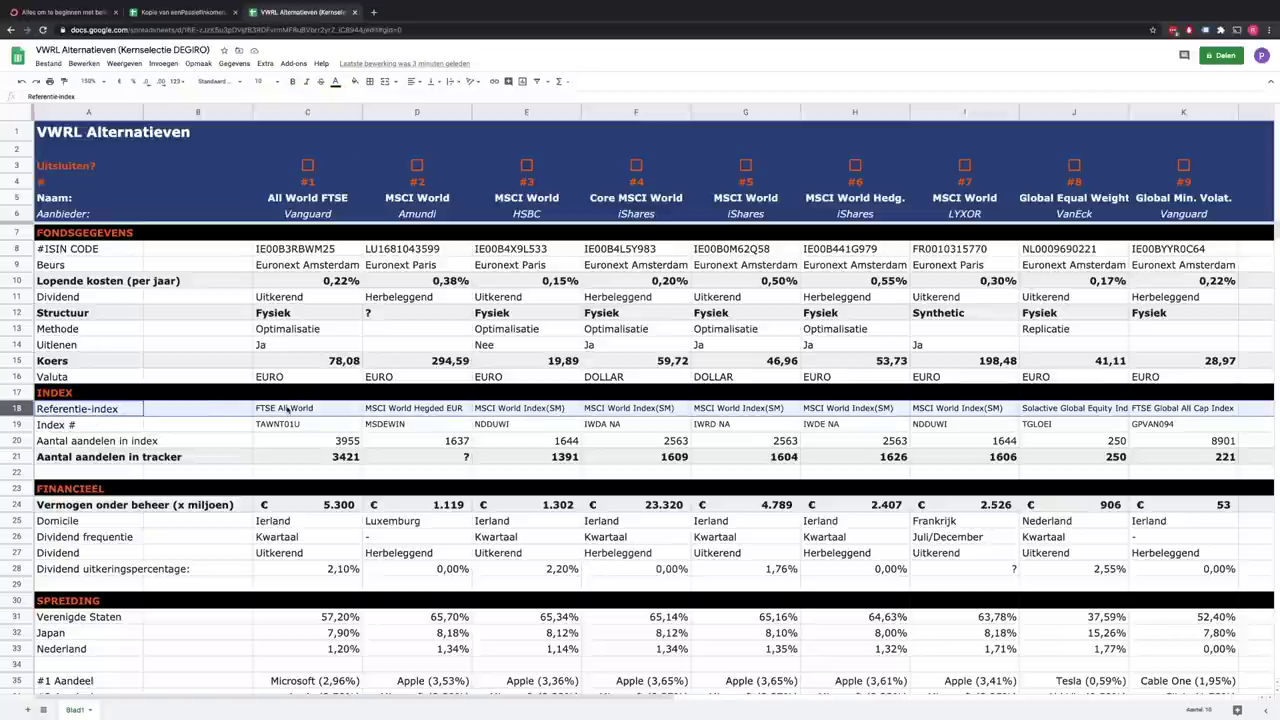
click(276, 426)
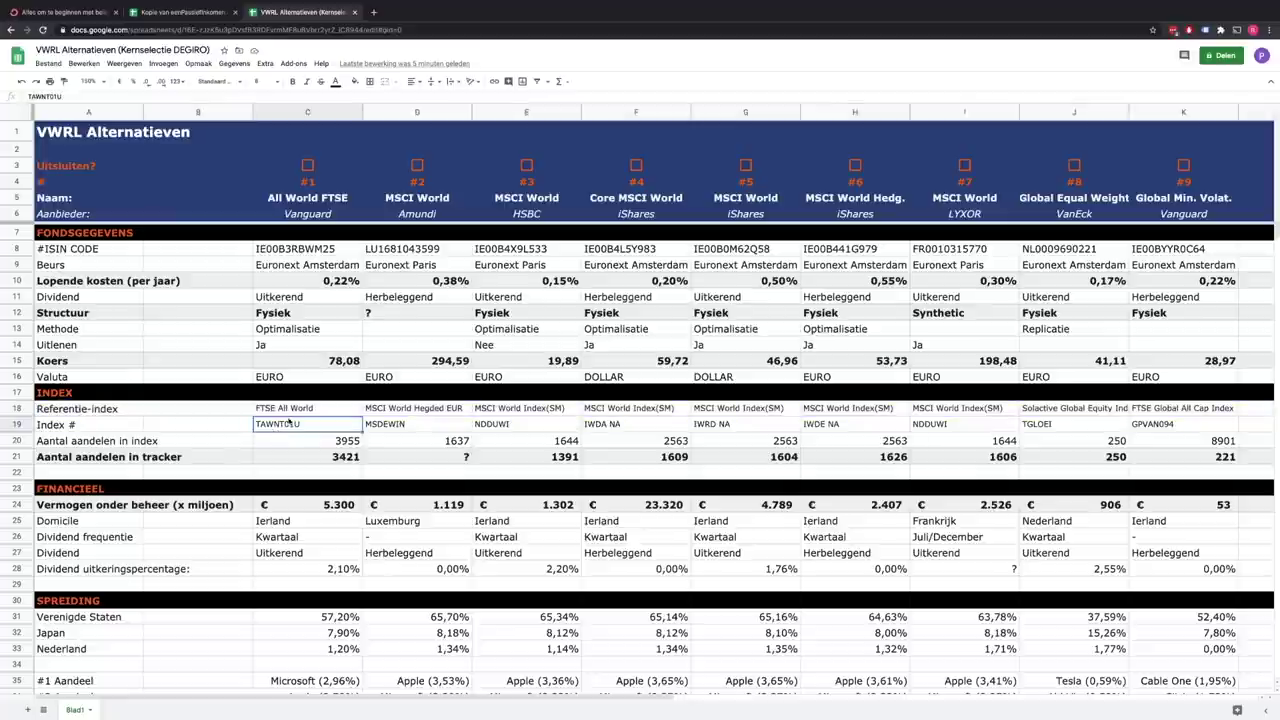
- Compare the share counts in index and tracker for both Vanguard funds, and check the reference indexes of Amundi and HSBC
click(322, 444)
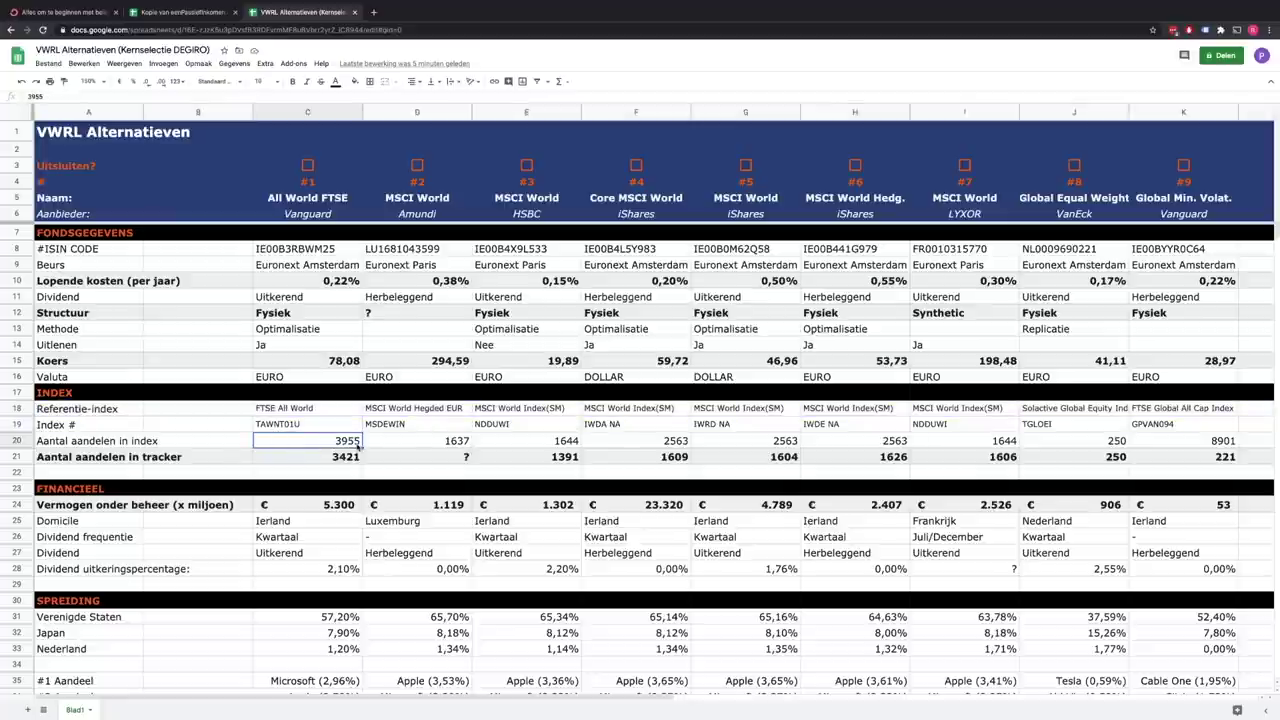
click(346, 459)
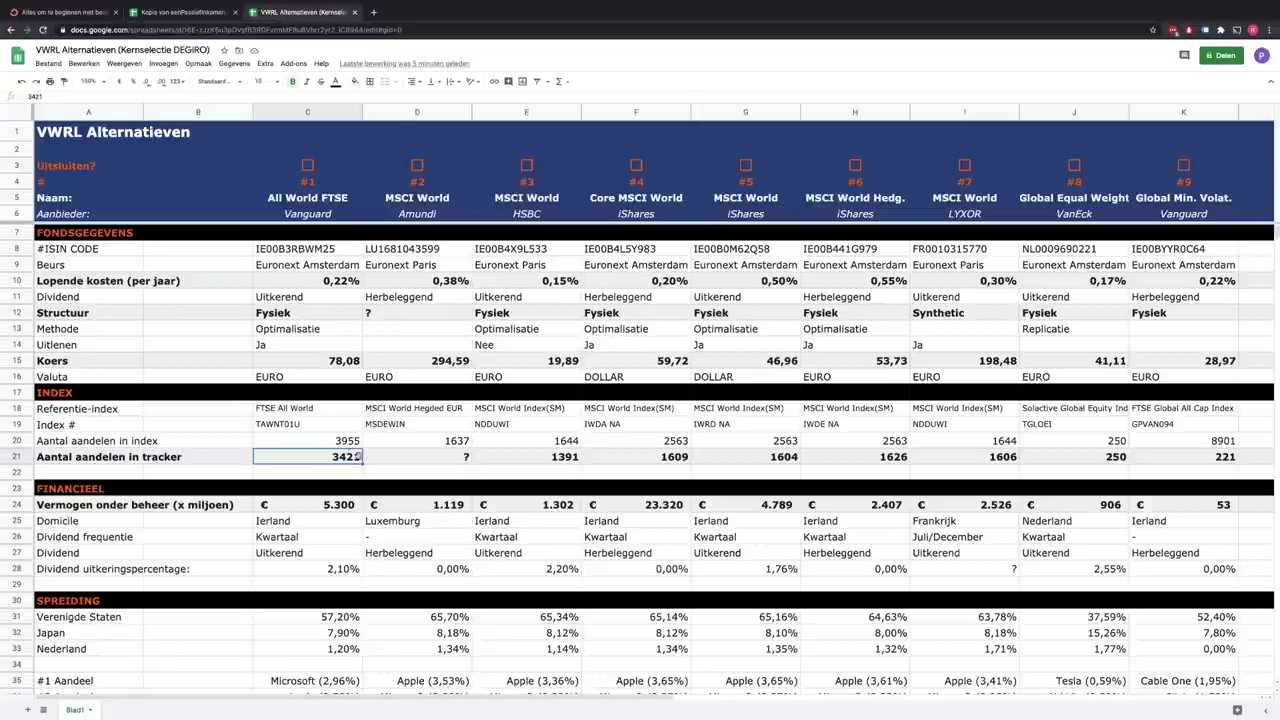
click(1212, 442)
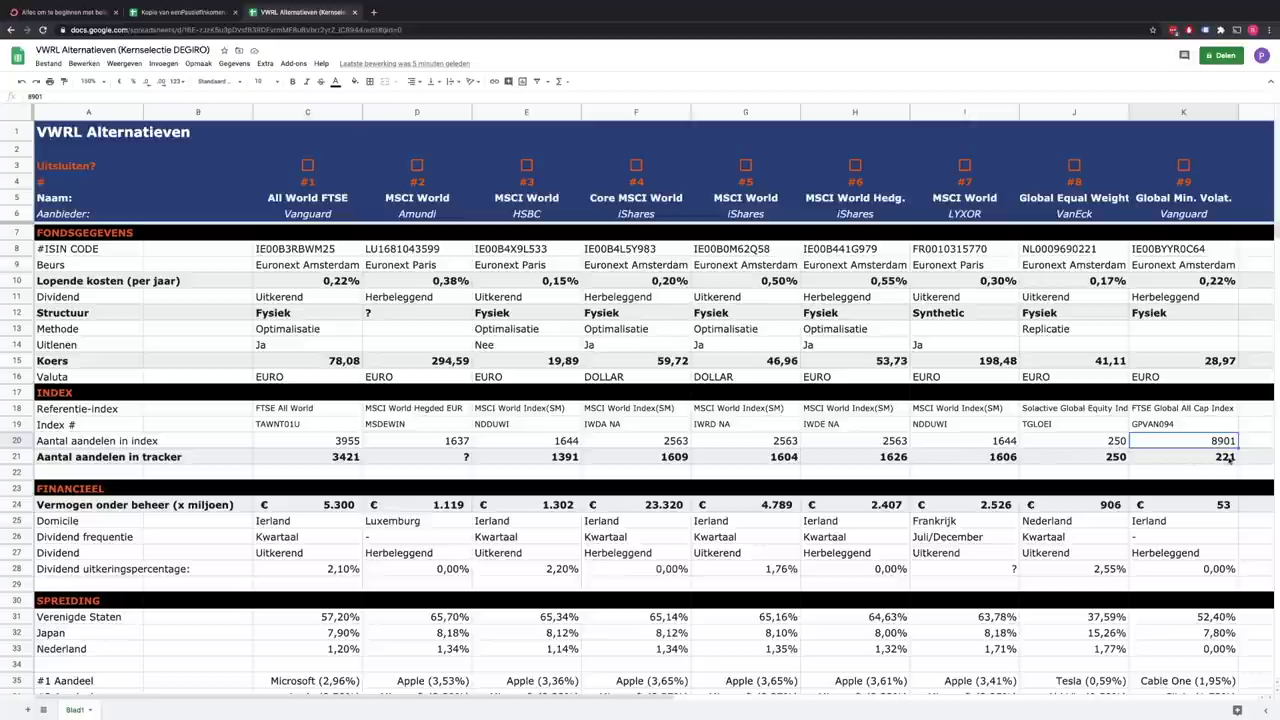
click(1221, 459)
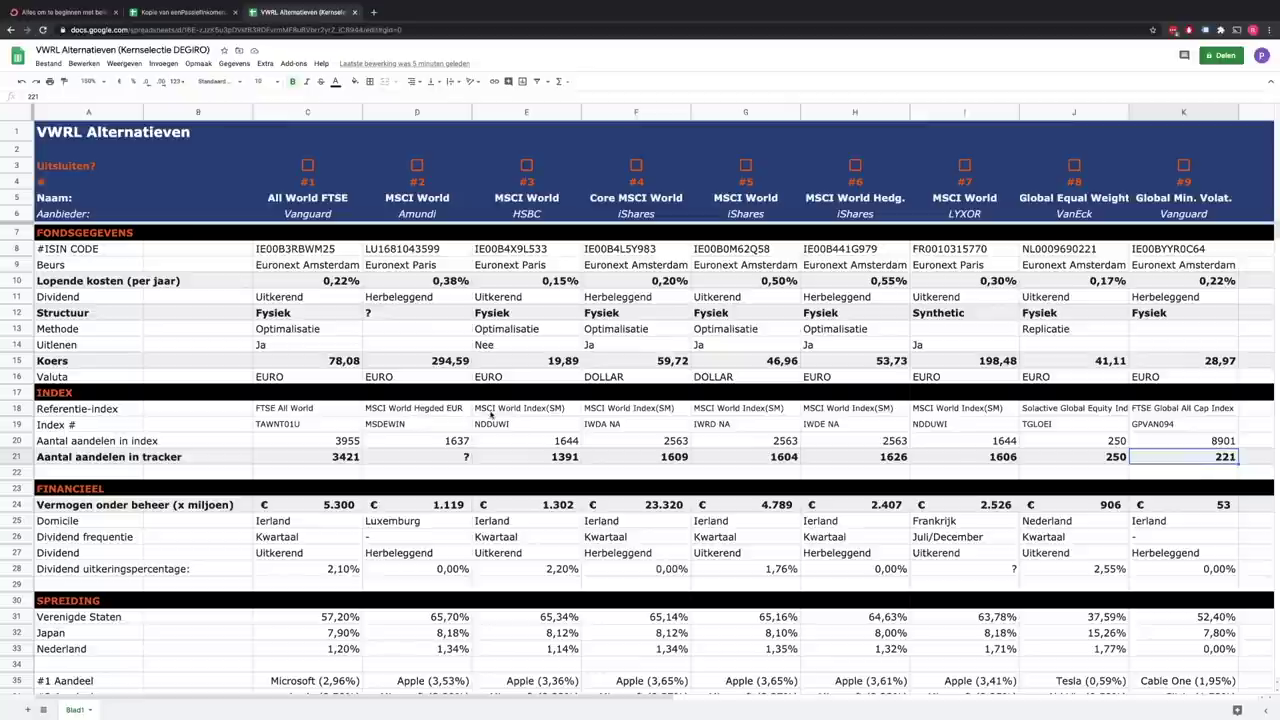
click(420, 410)
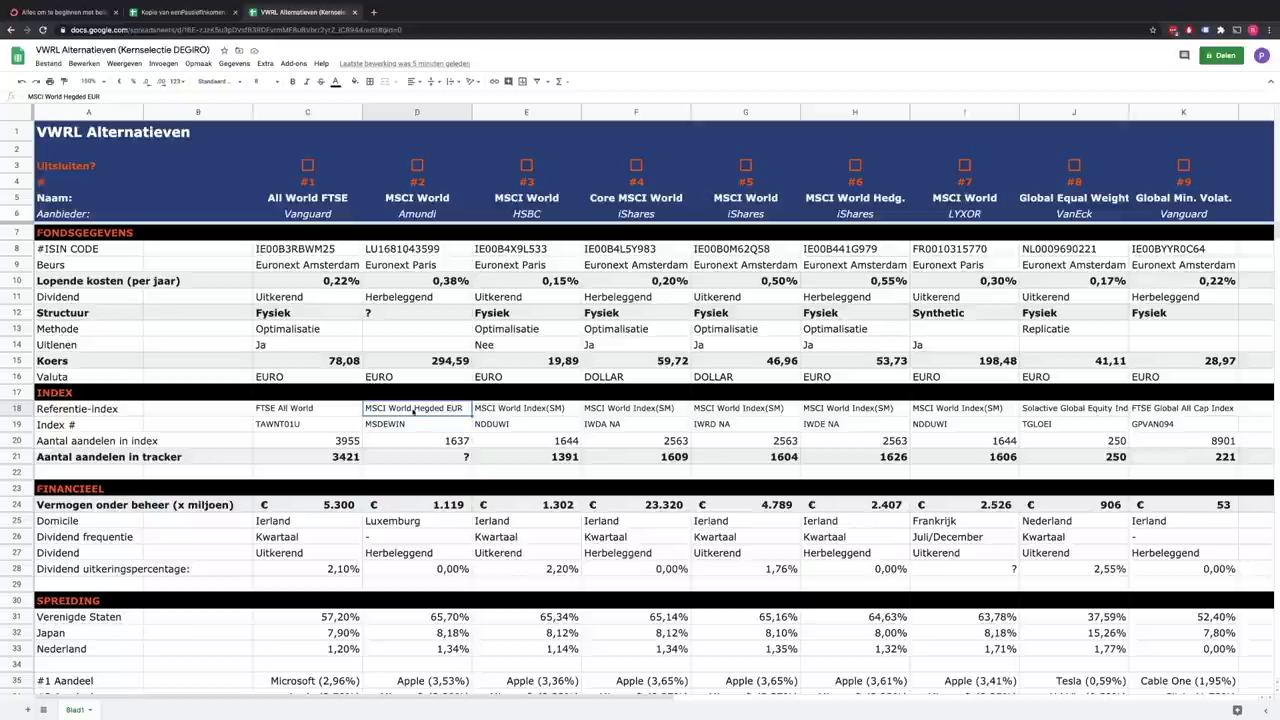
click(541, 410)
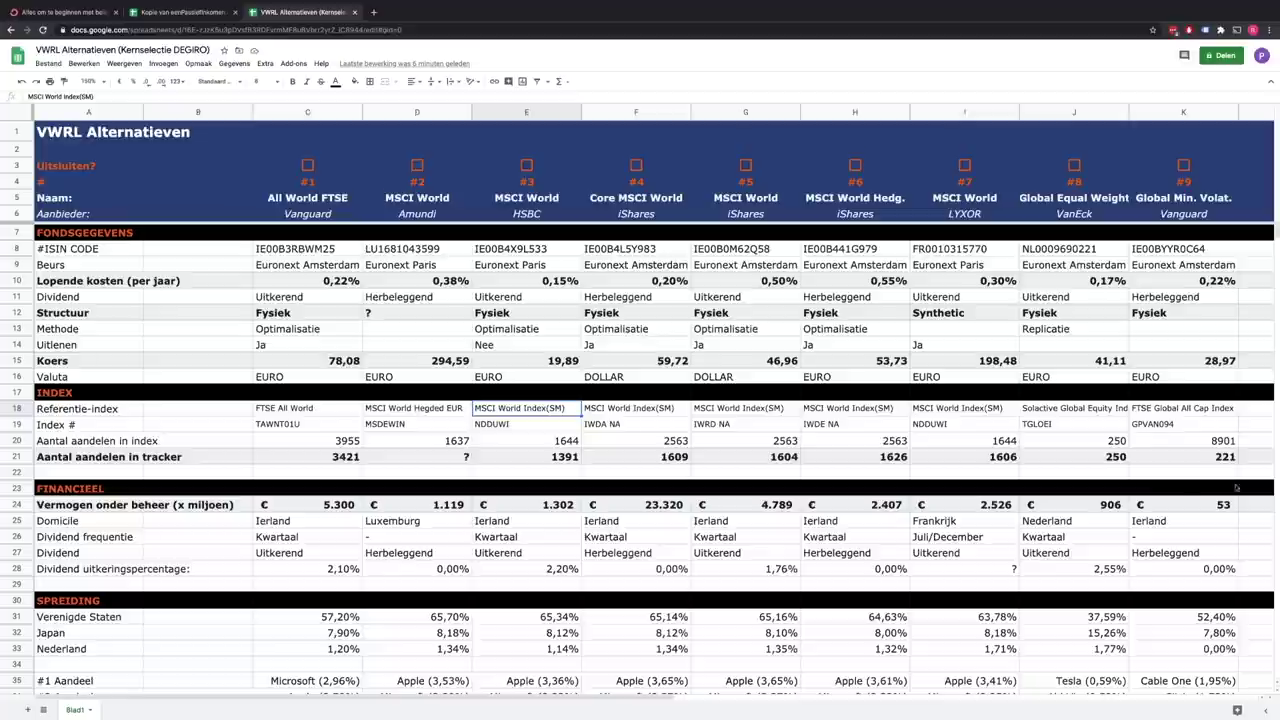
- Mark VanEck Global Equal Weight (#8) and Vanguard Global Min. Volat. (#9) as excluded in the Uitsluiten? row
click(1073, 165)
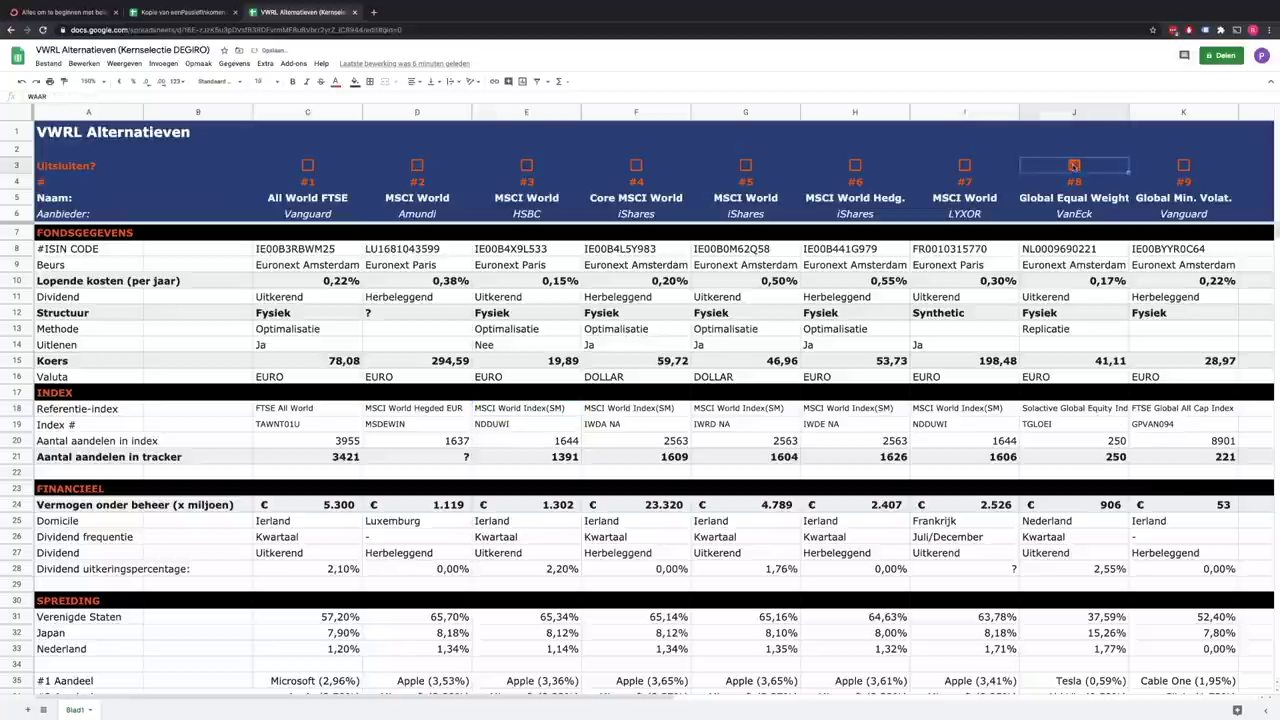
click(1183, 165)
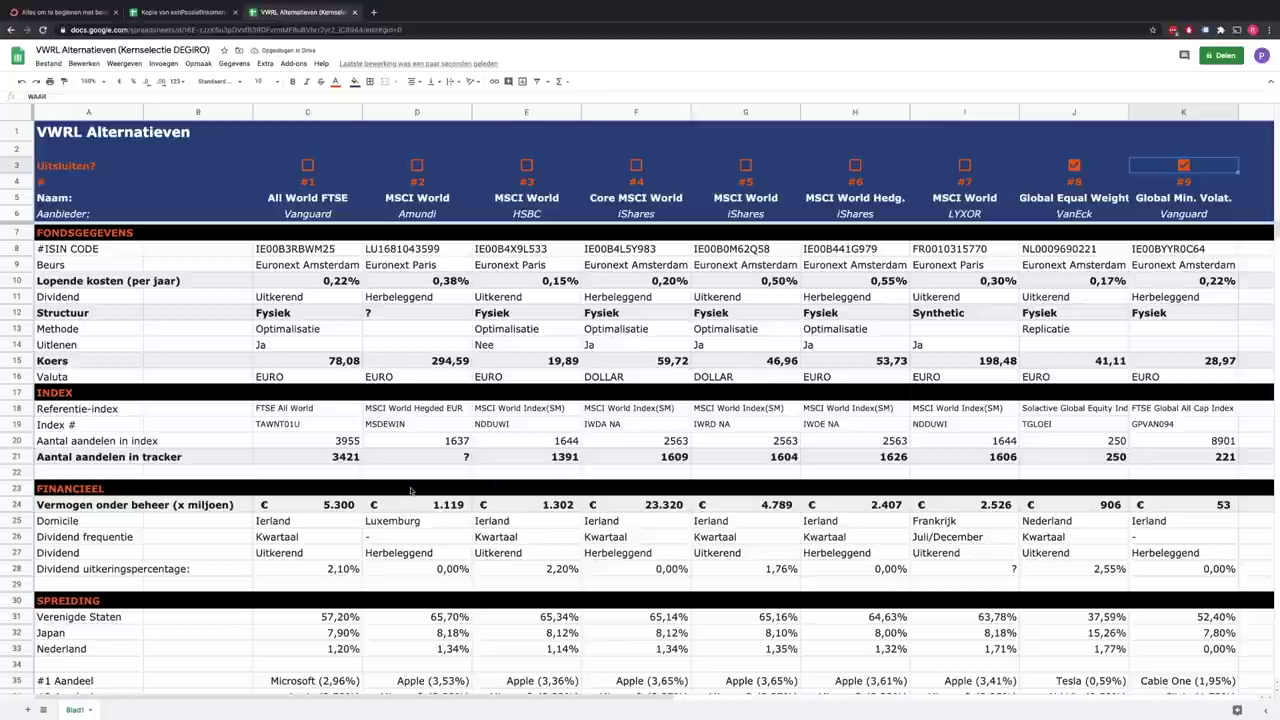
- Compare assets under management (Vermogen onder beheer) in the FINANCIEEL section for iShares Core MSCI World and both Vanguard funds
click(20, 489)
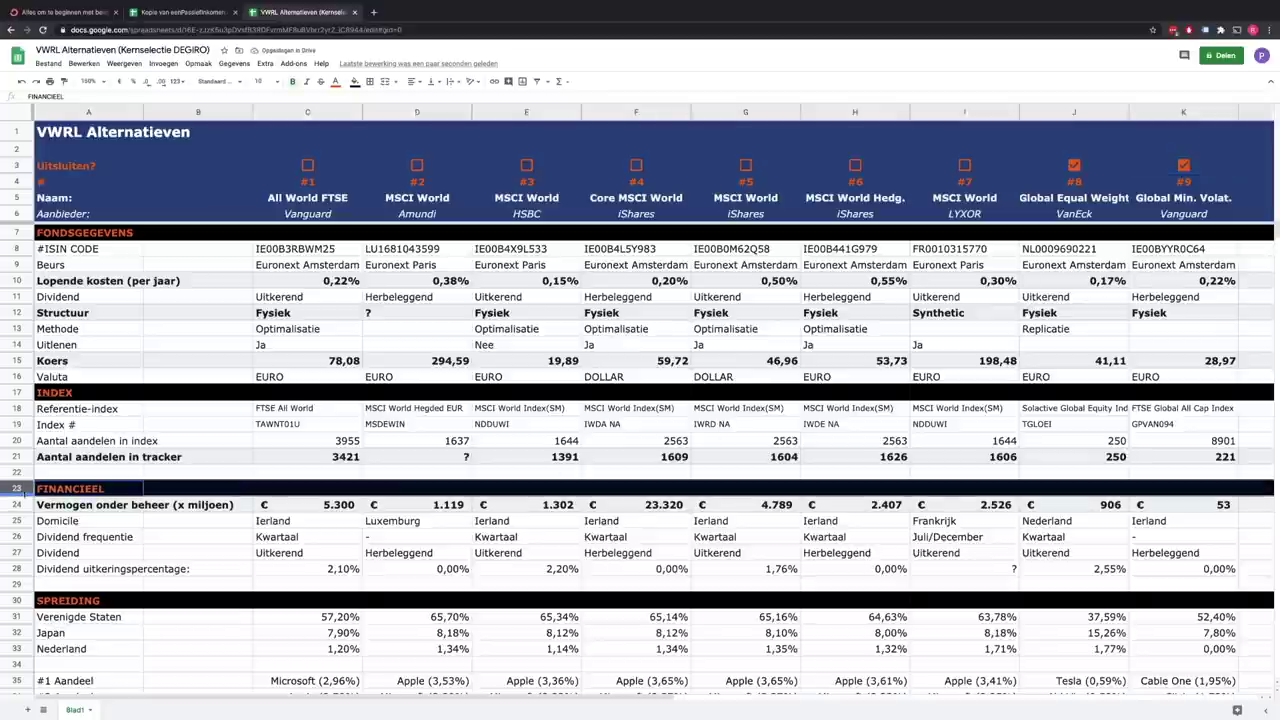
click(20, 505)
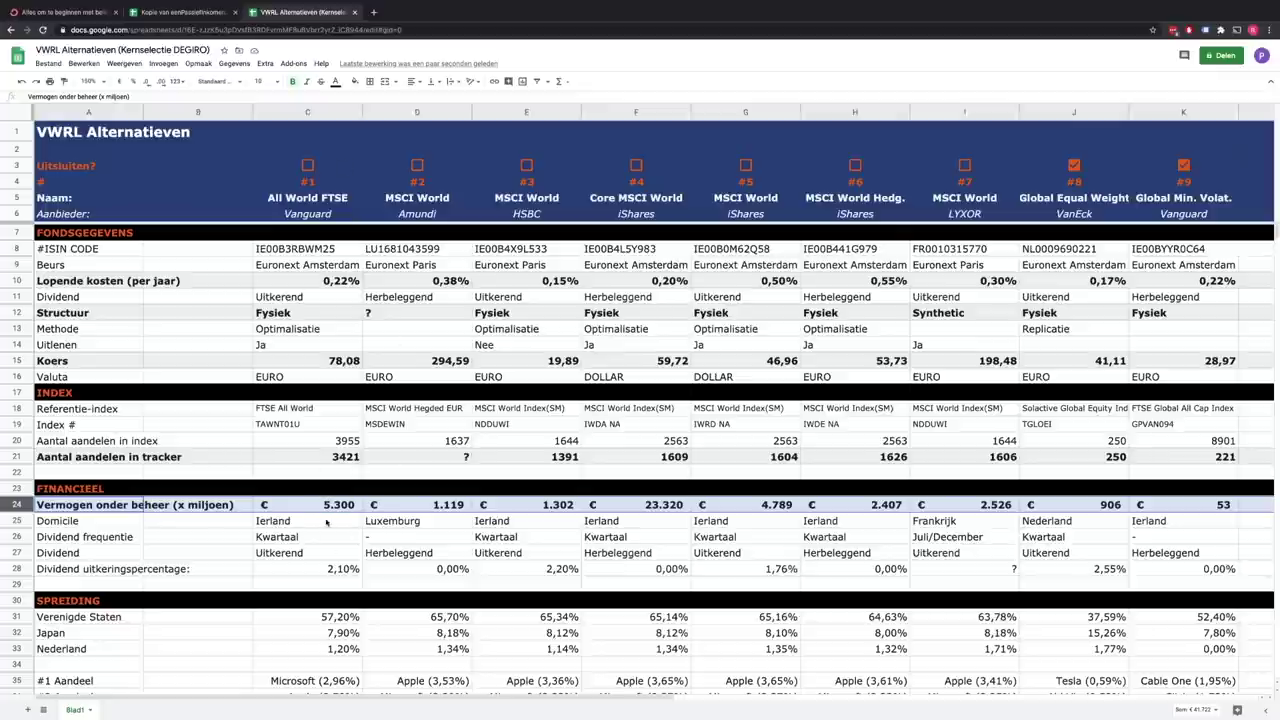
click(640, 508)
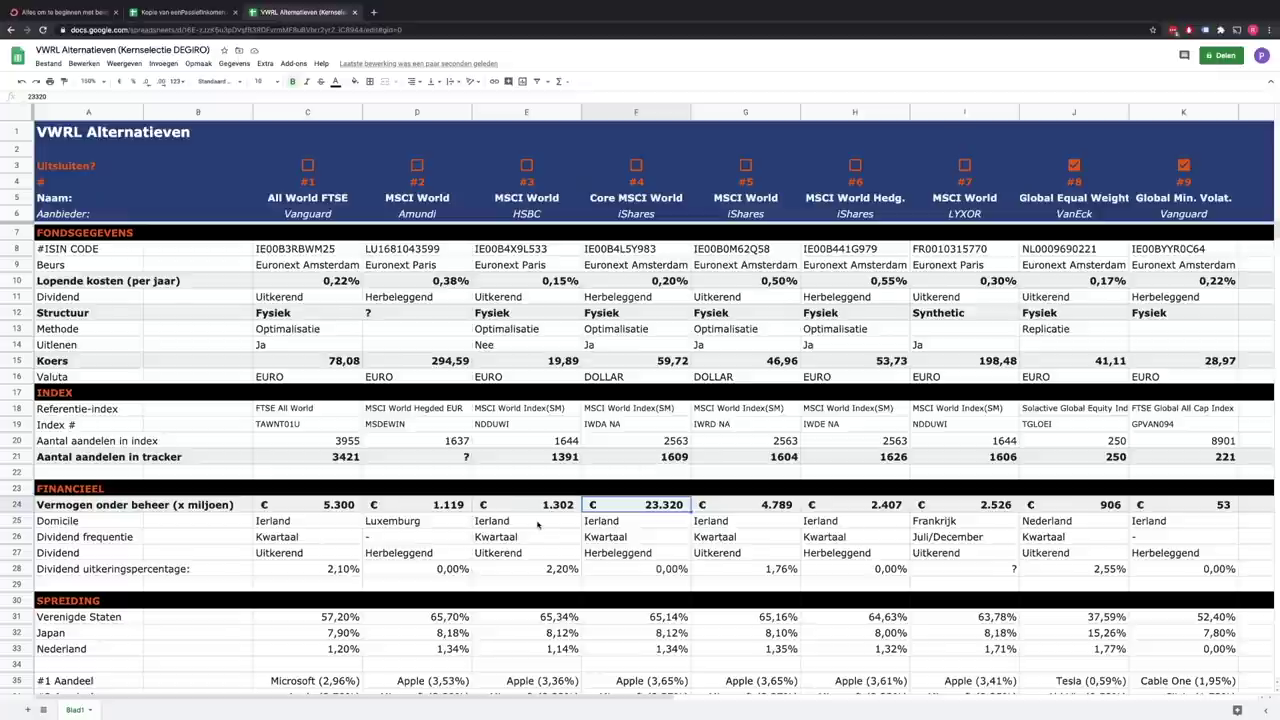
click(1233, 508)
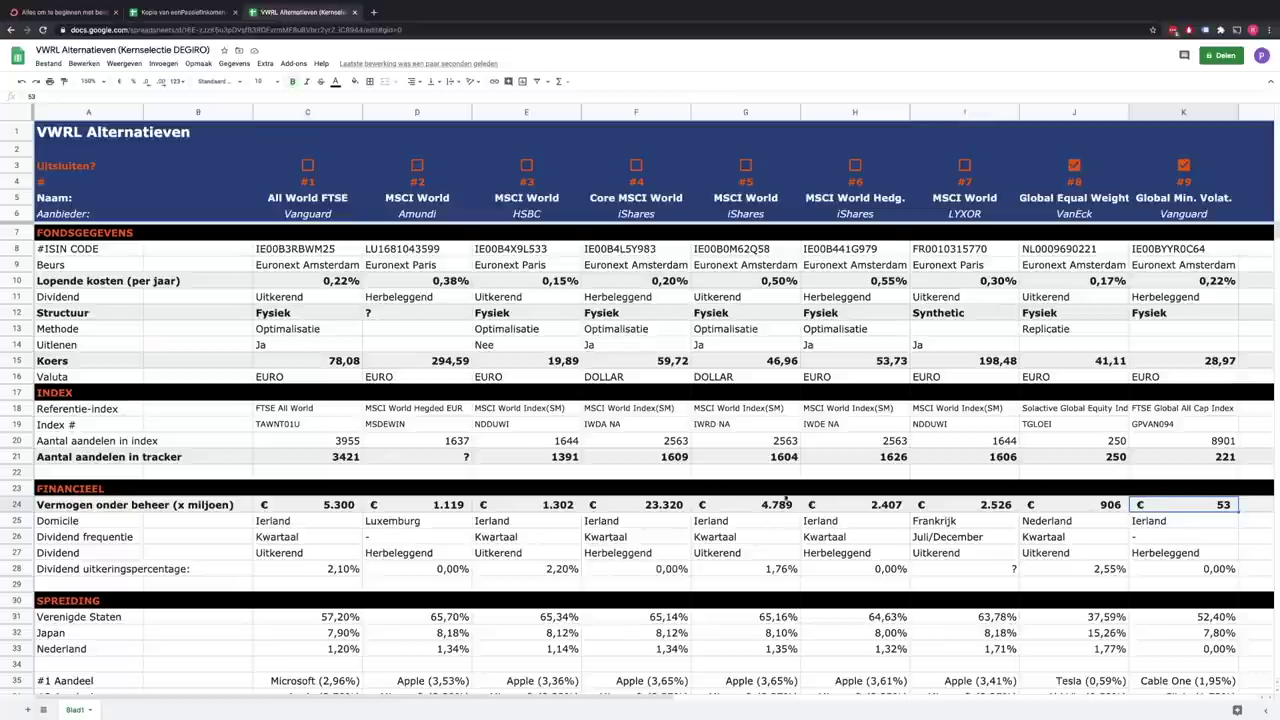
click(285, 506)
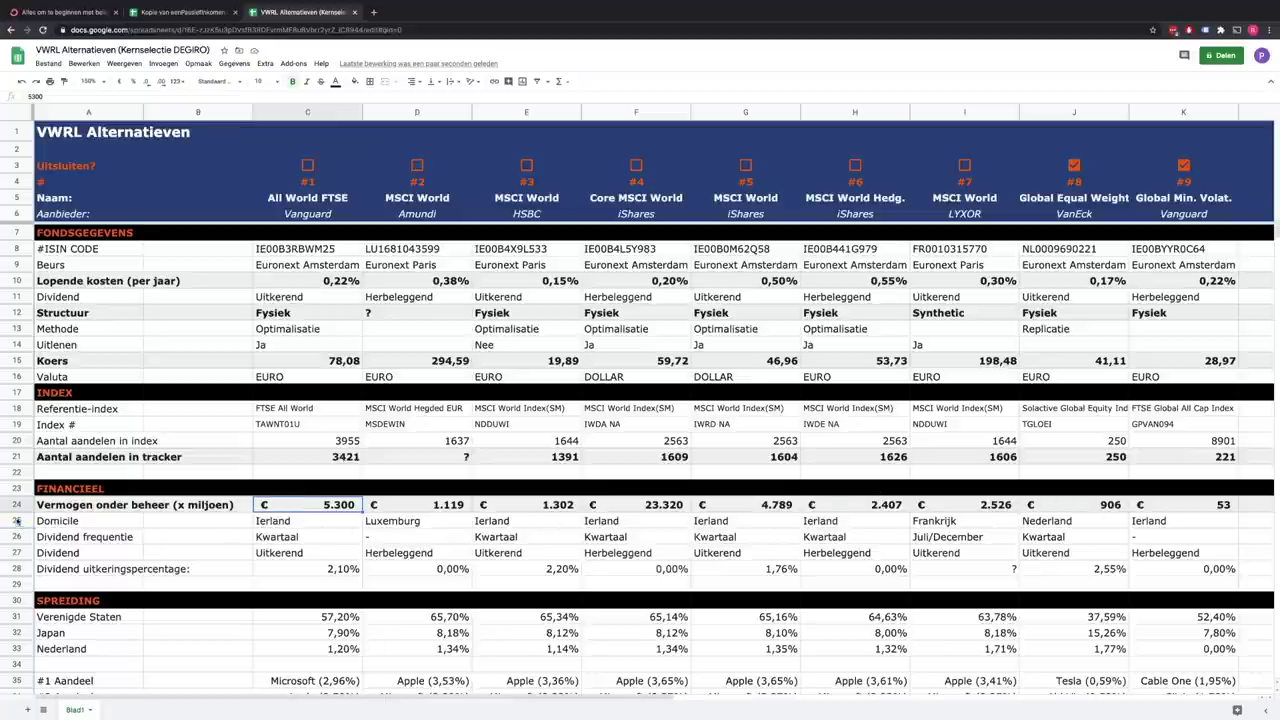
- Check the Domicile of Vanguard All World and VanEck, and the Dividend frequentie of Vanguard All World and LYXOR
click(296, 522)
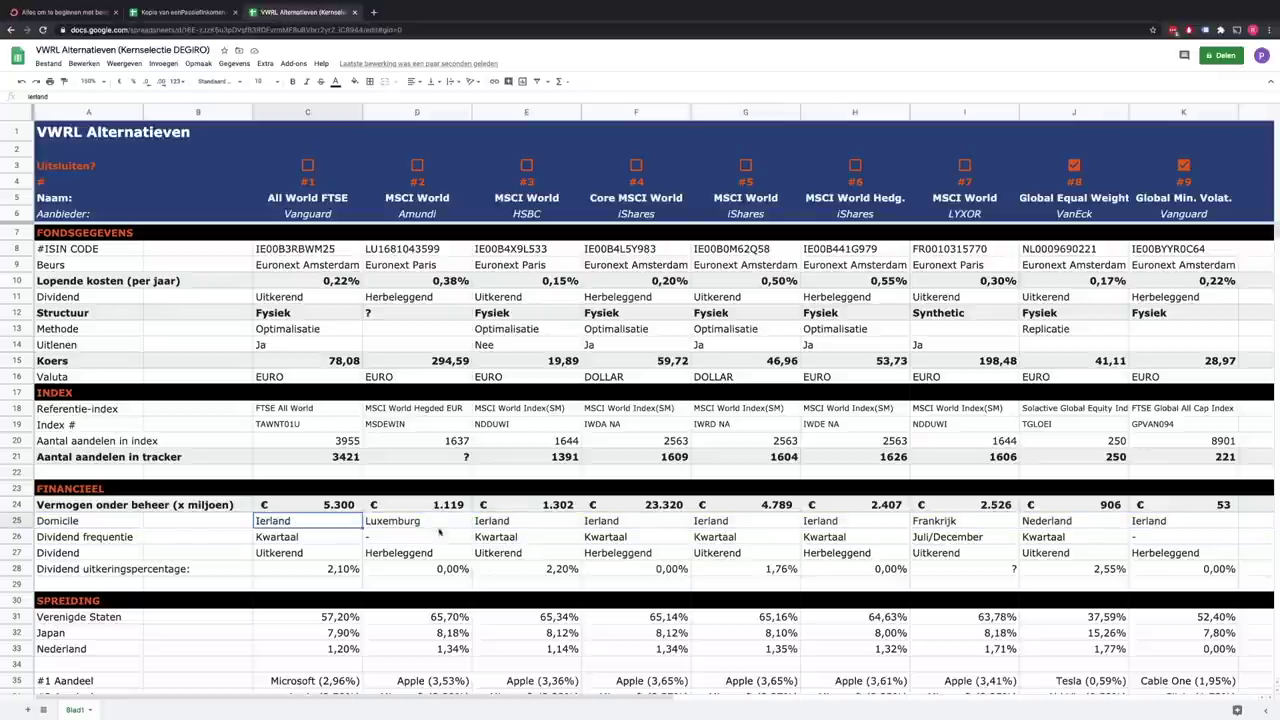
click(1068, 522)
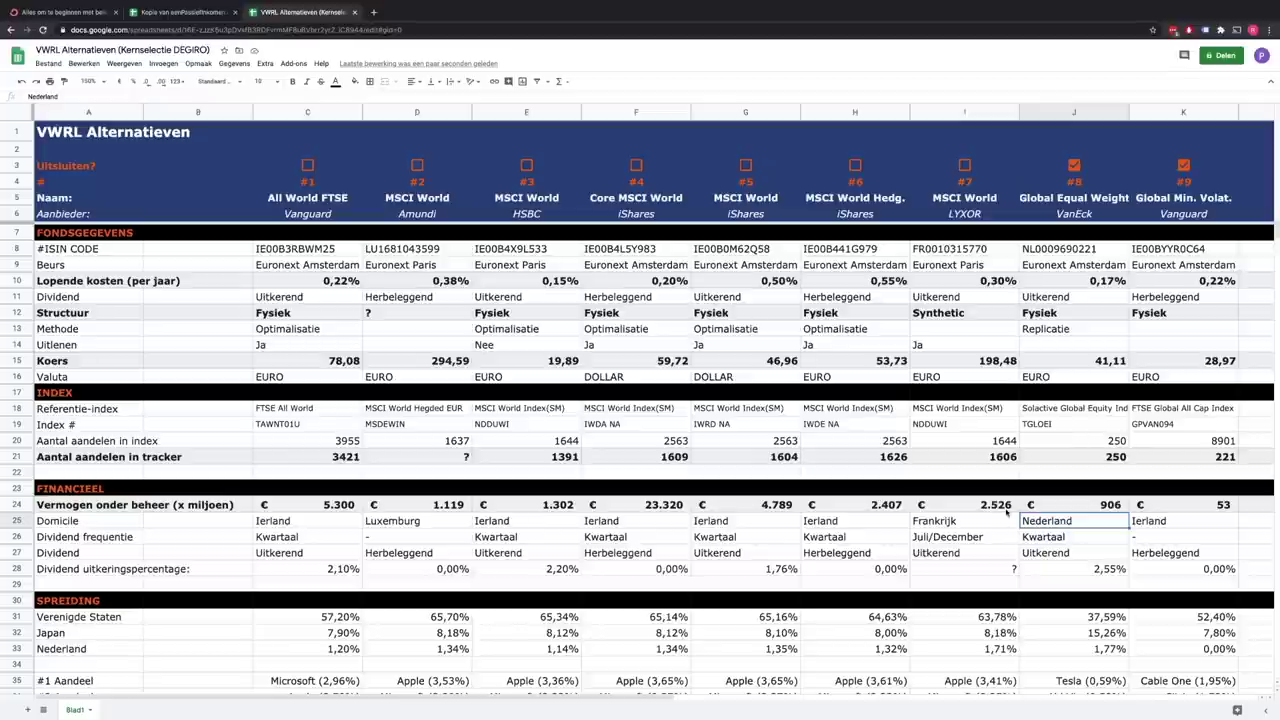
click(78, 537)
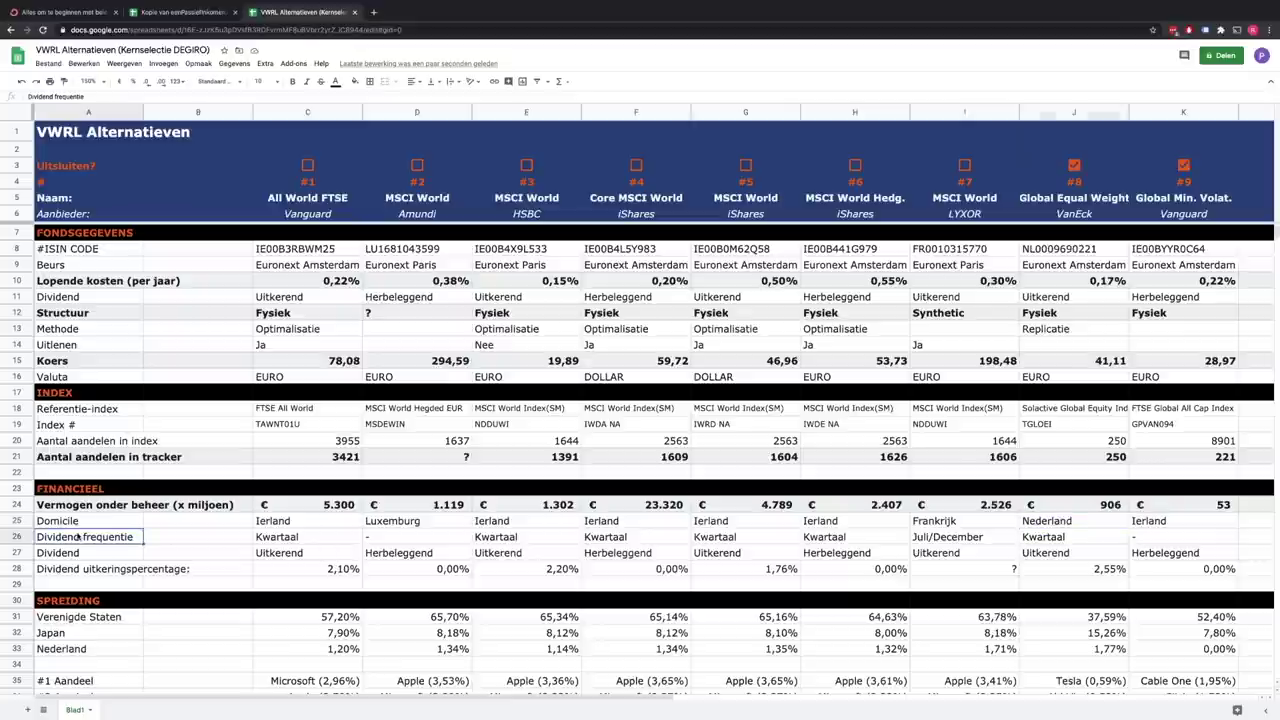
click(297, 537)
click(1005, 541)
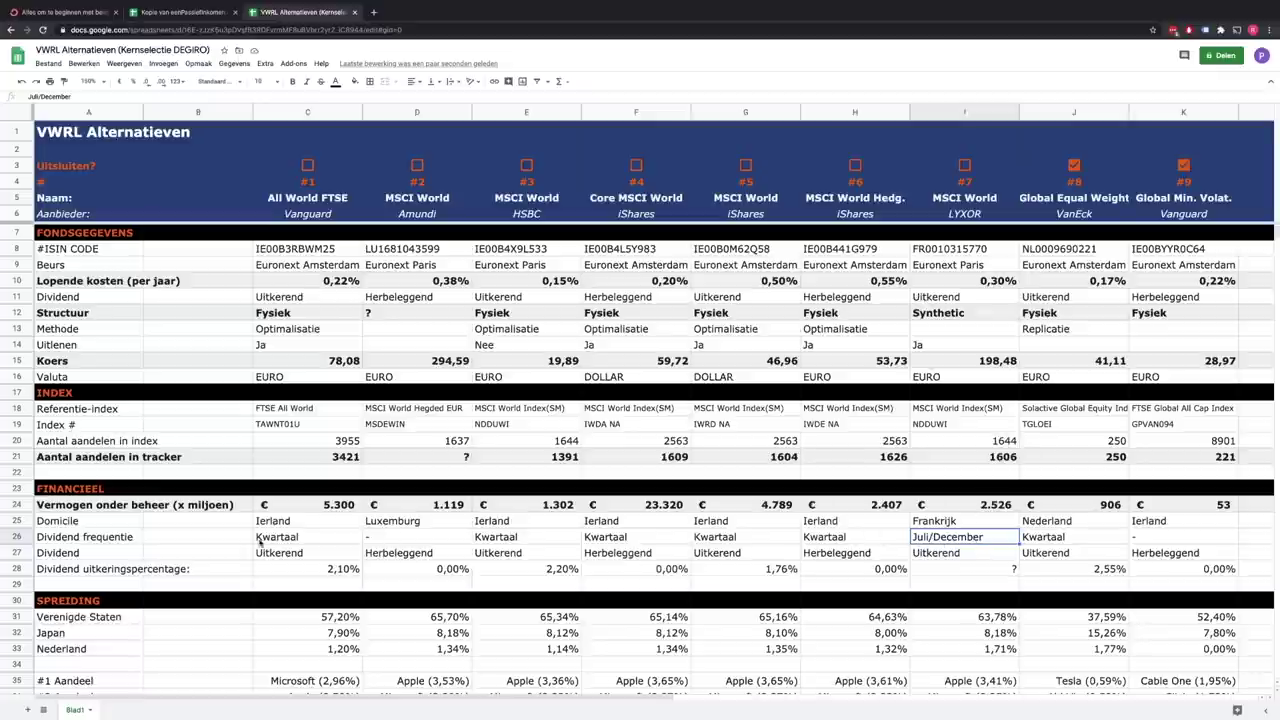
- Compare the FINANCIEEL section's Dividend type and Dividend uitkeringspercentage for Vanguard All World and Amundi
click(88, 553)
click(256, 556)
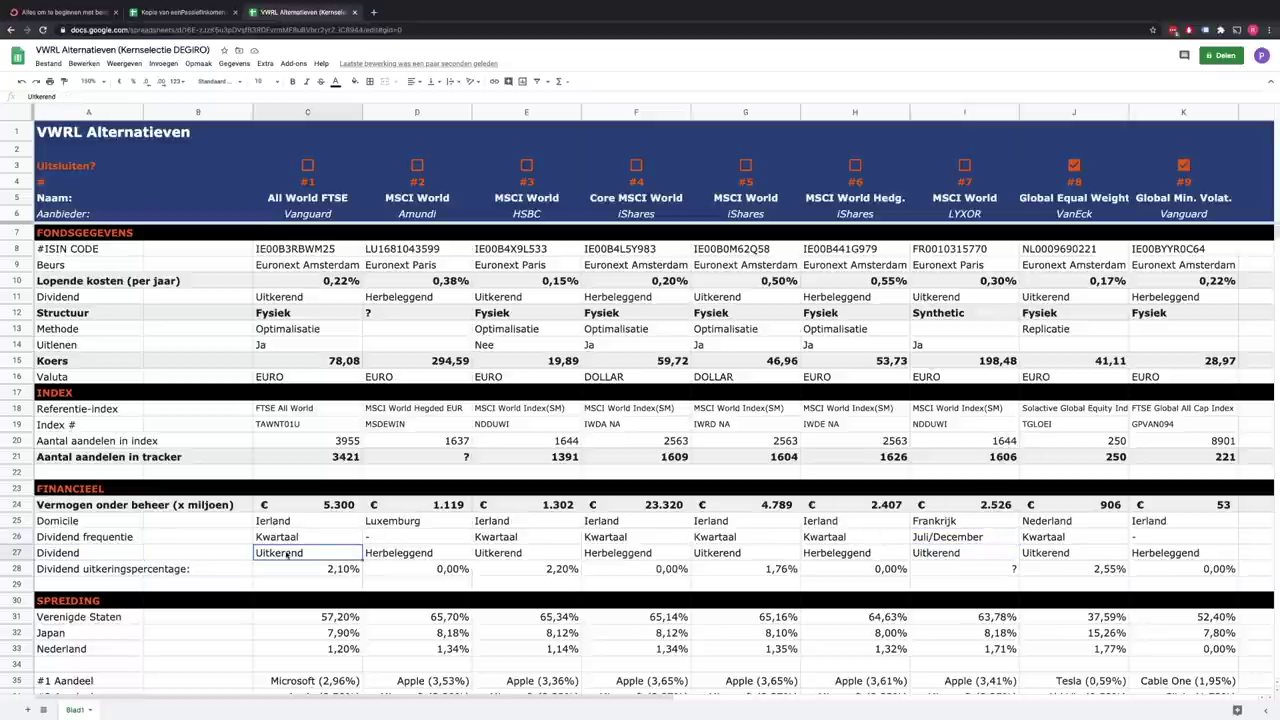
click(452, 553)
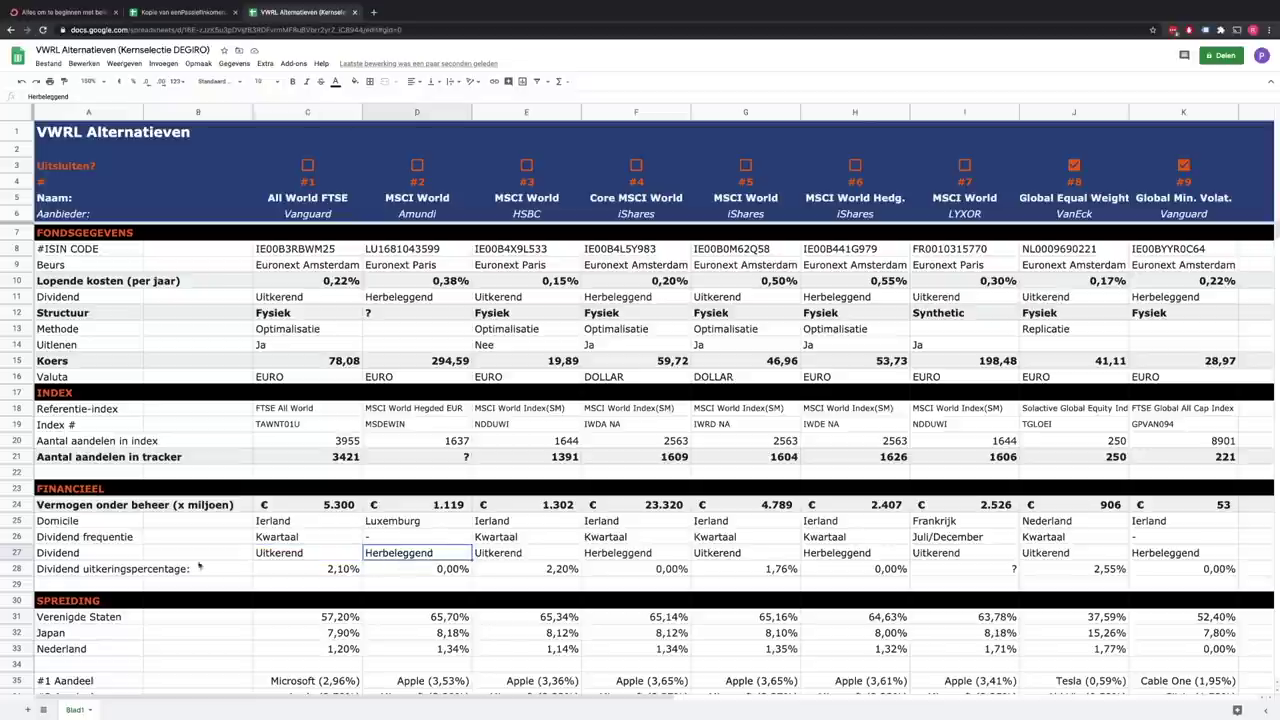
click(61, 575)
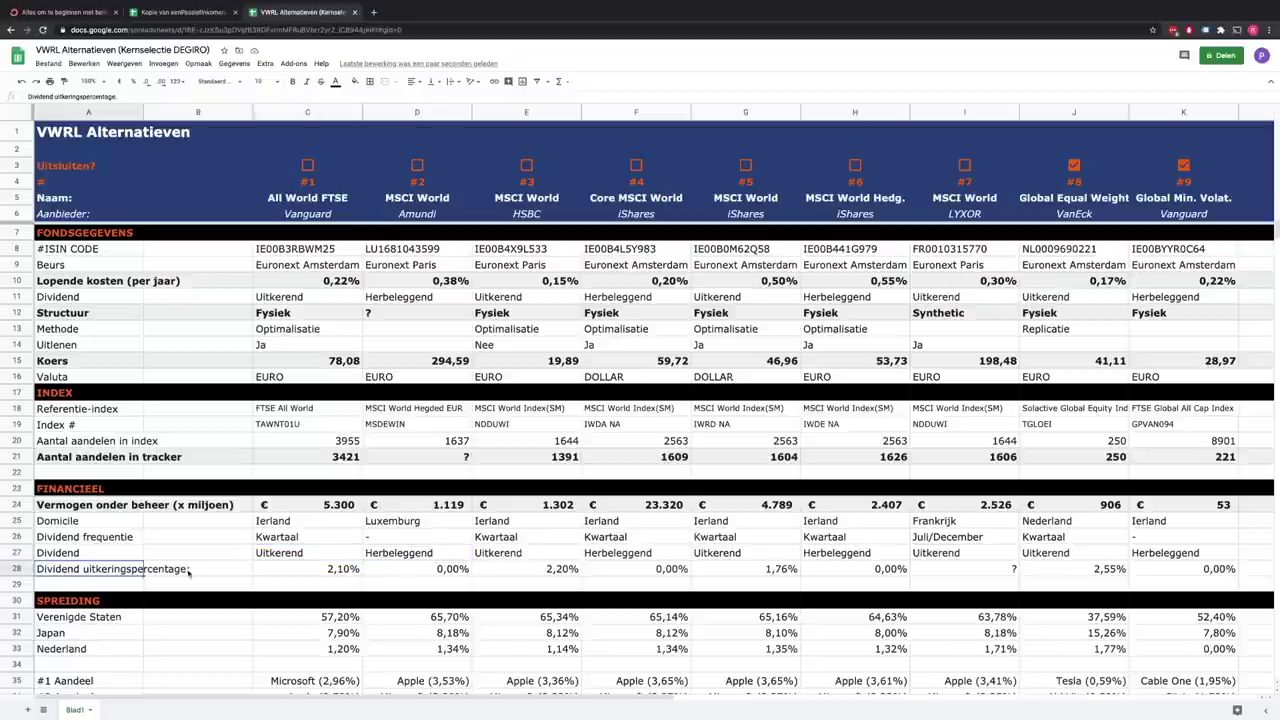
click(449, 555)
click(461, 574)
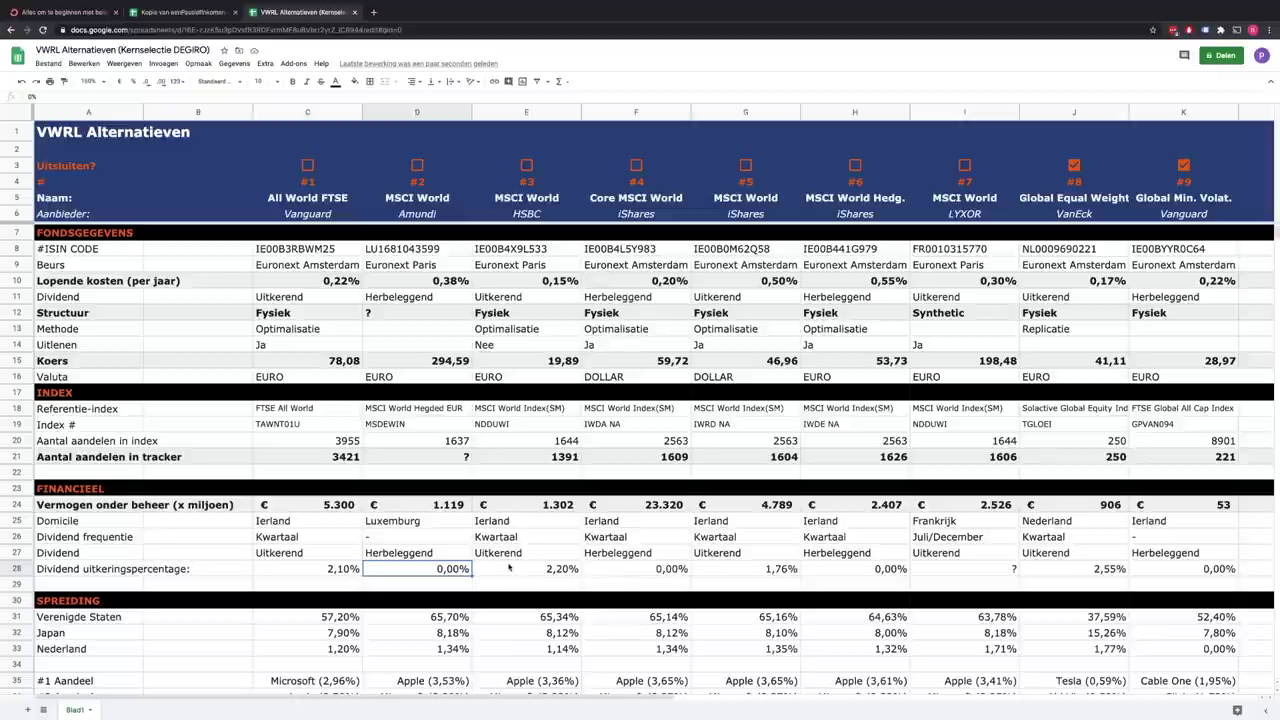
click(338, 568)
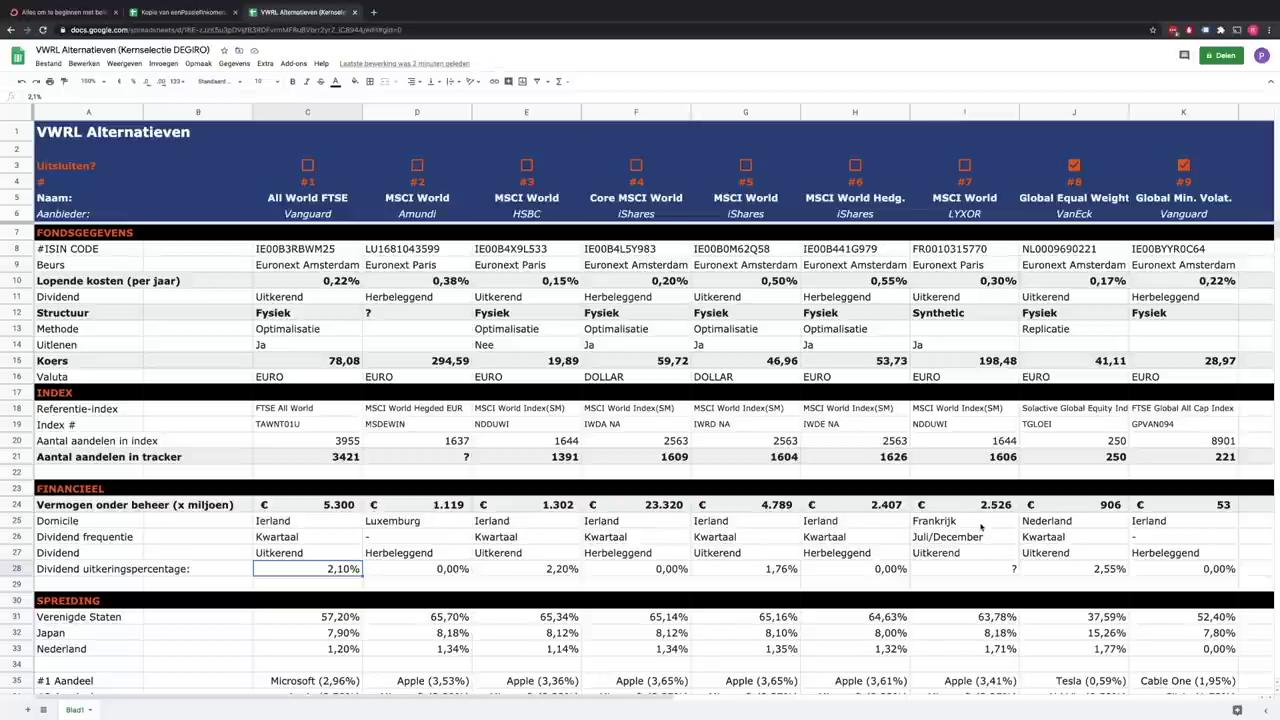
- Compare the SPREIDING section's country weights and largest holdings, focusing on Vanguard All World, Amundi and LYXOR
scroll(980, 527, down, 5)
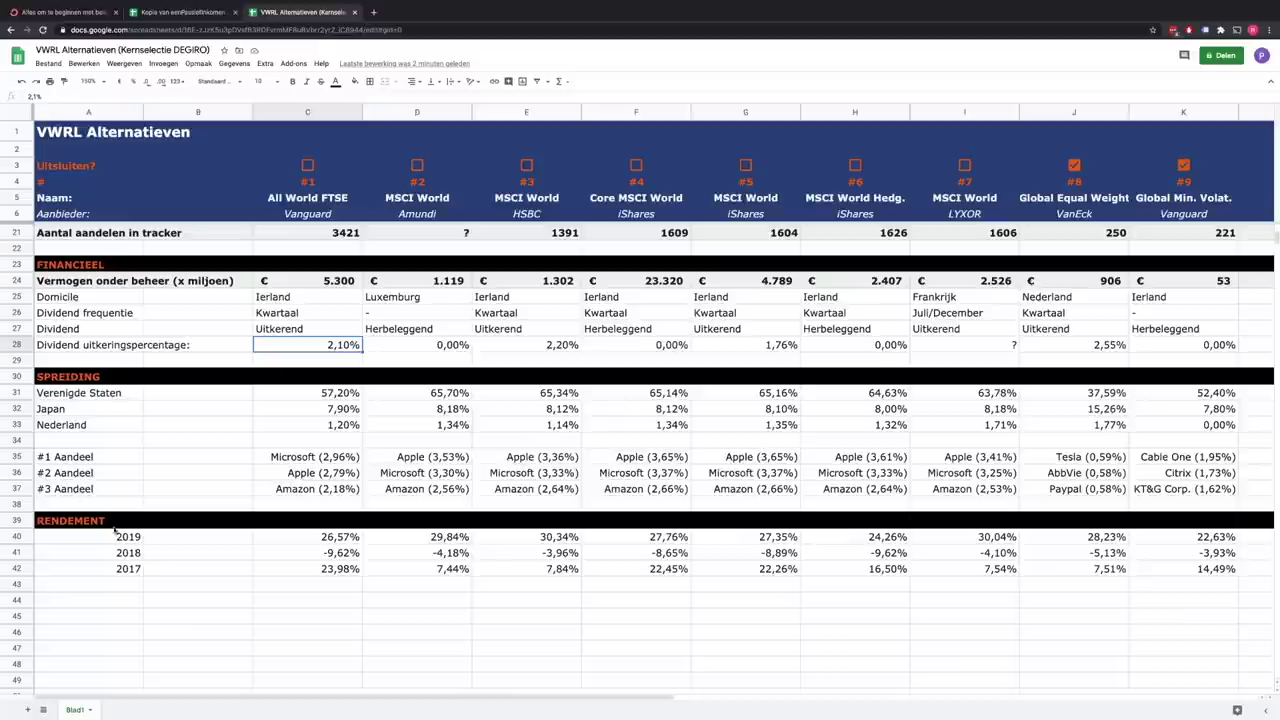
click(71, 396)
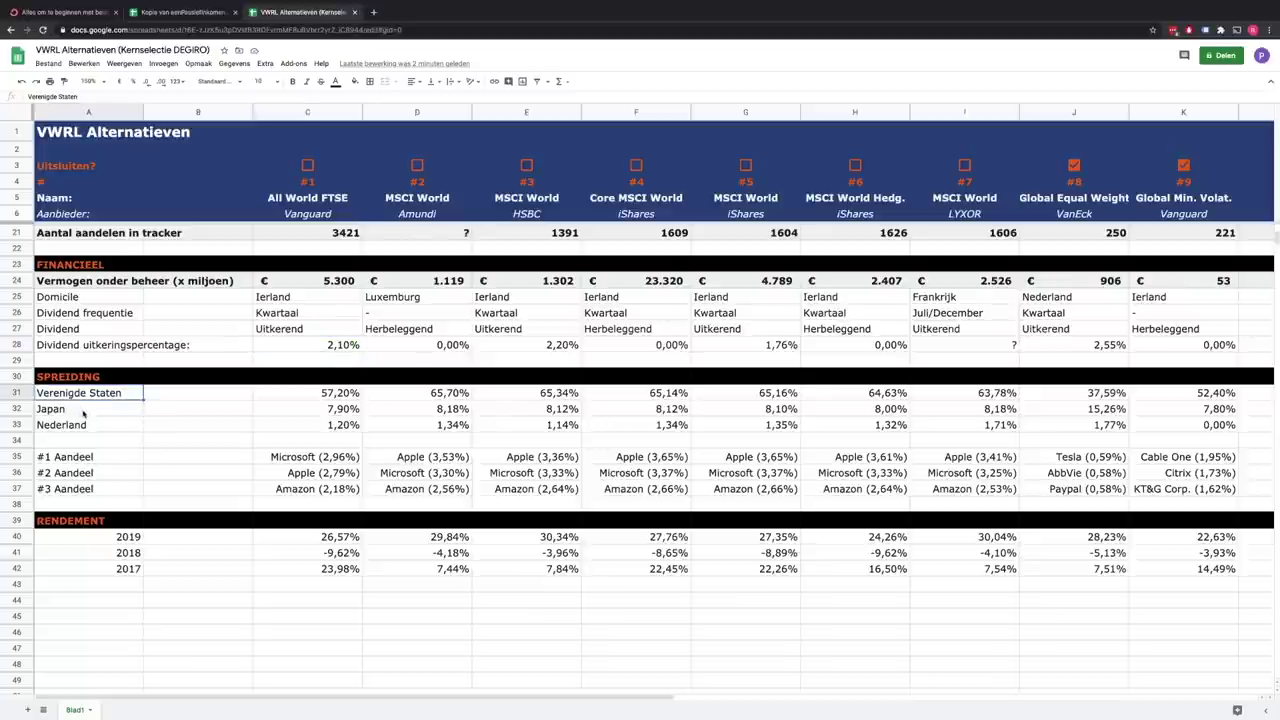
click(352, 396)
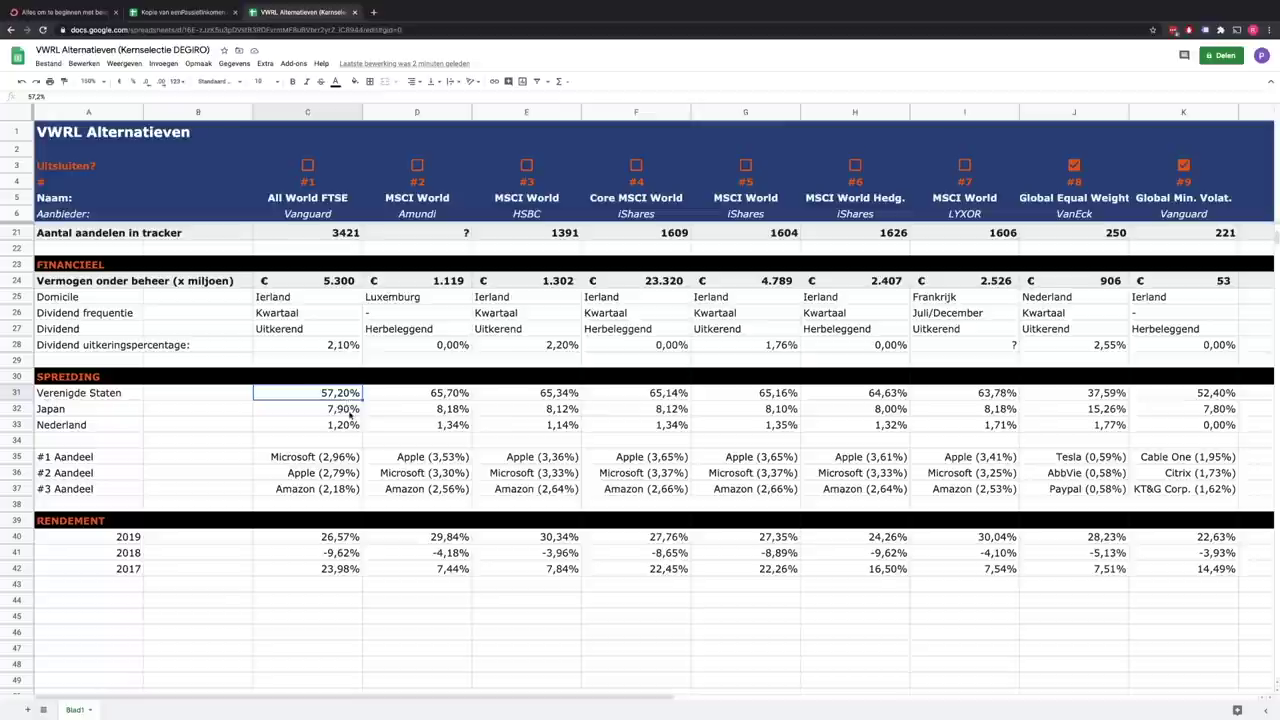
click(350, 413)
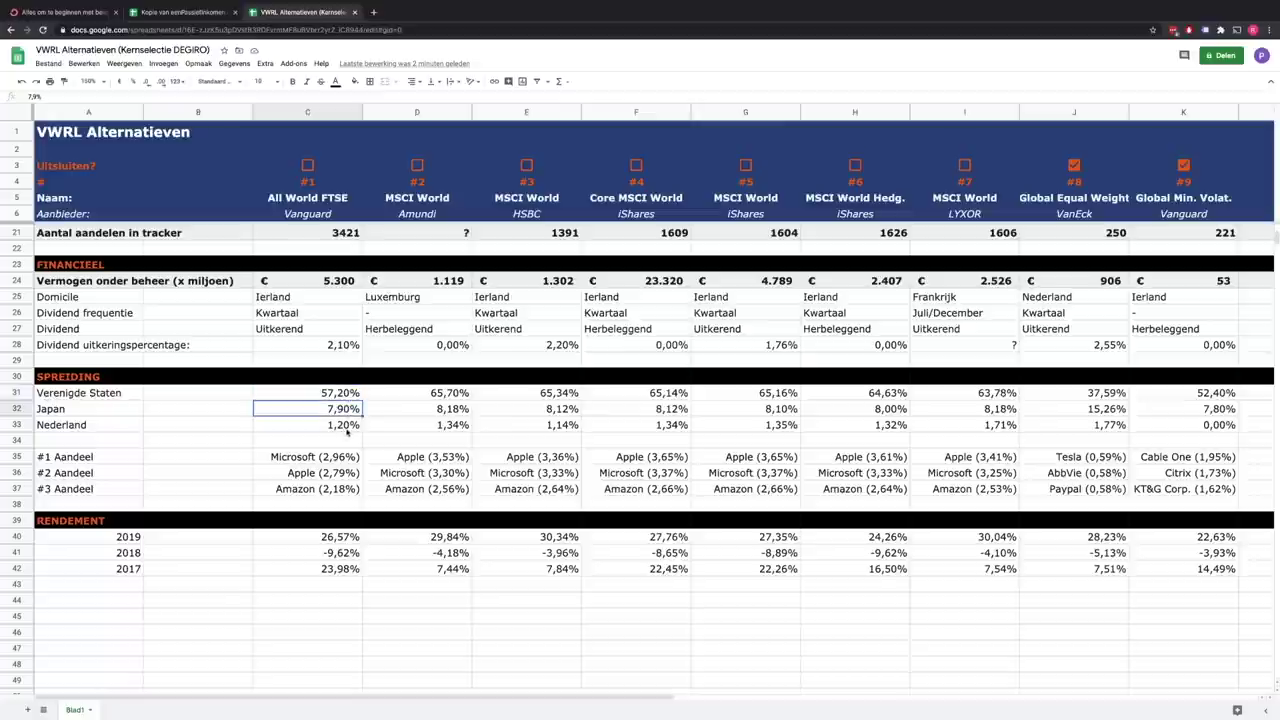
click(345, 430)
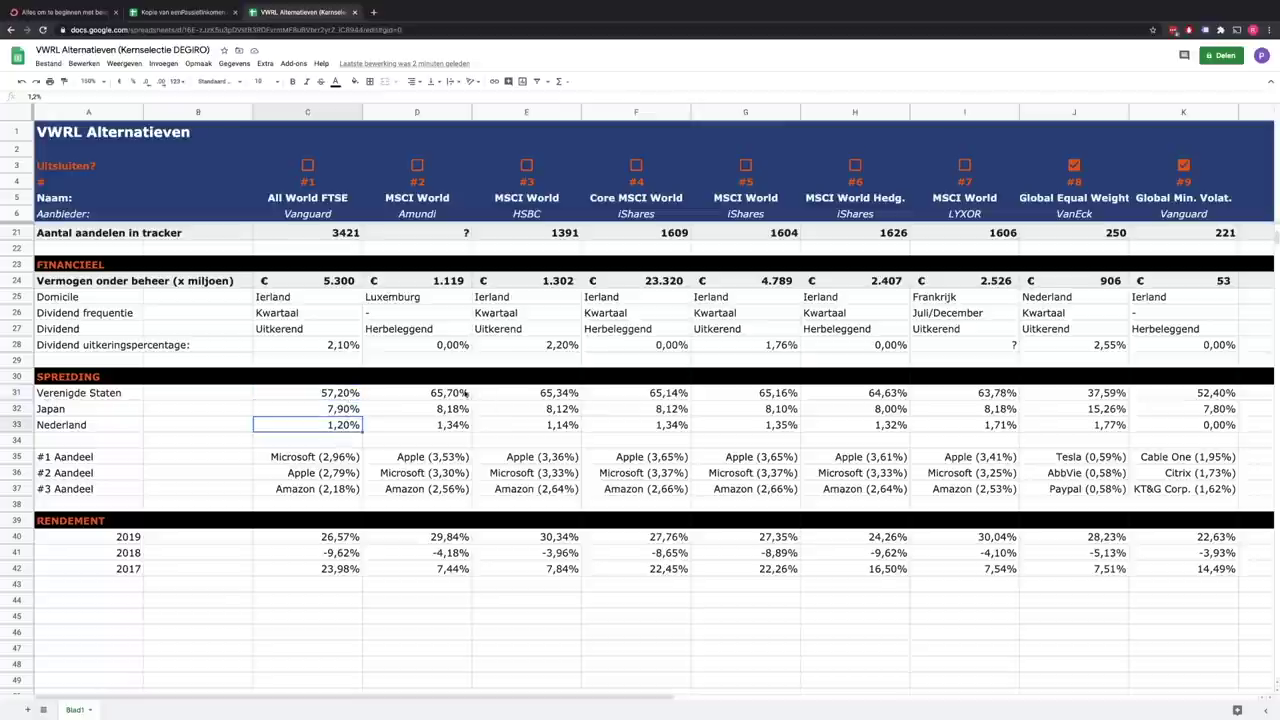
click(455, 394)
scroll(446, 364, up, 3)
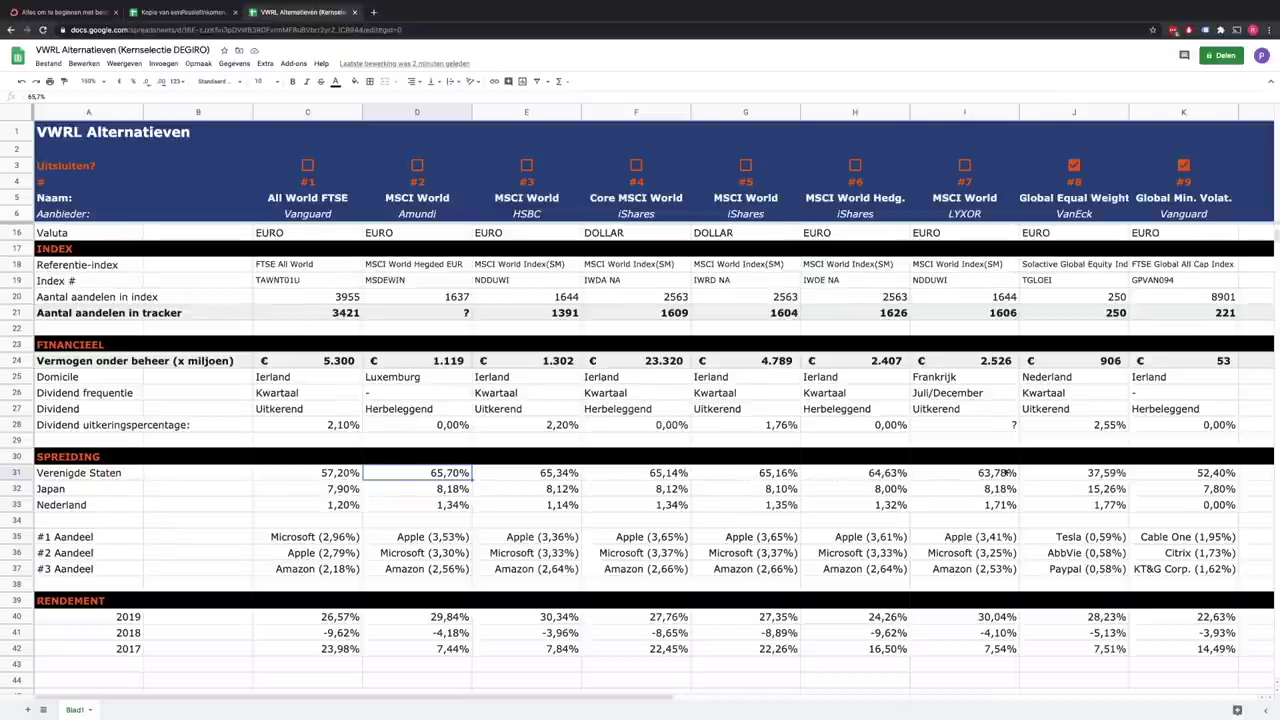
click(1004, 475)
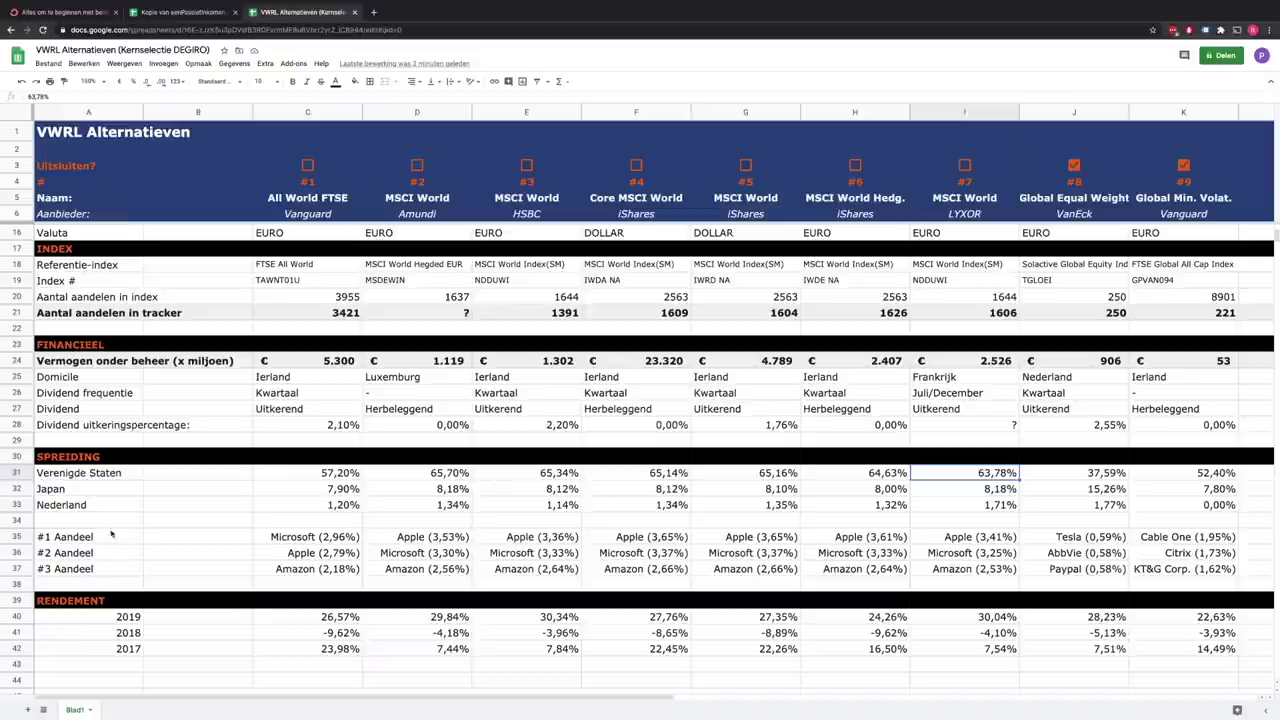
click(336, 540)
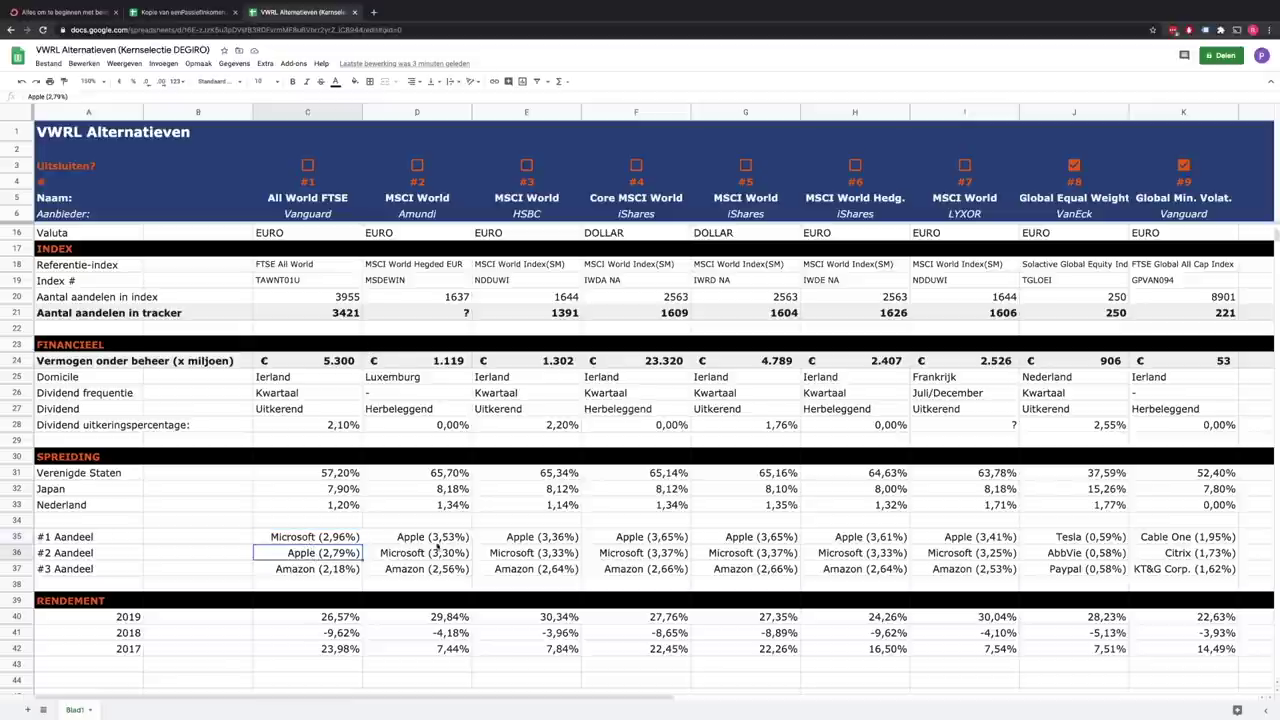
click(424, 542)
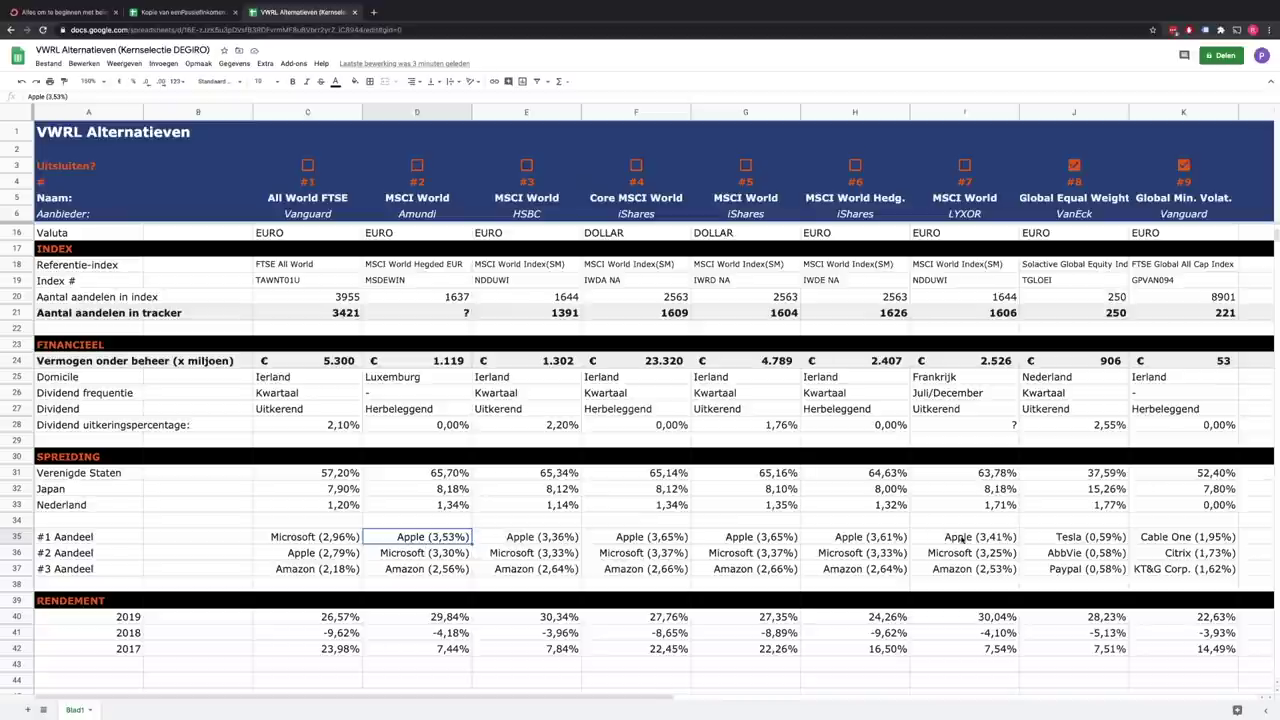
- Compare the RENDEMENT section's yearly returns for 2019, 2018 and 2017 across the trackers, including Vanguard, HSBC and iShares
click(74, 600)
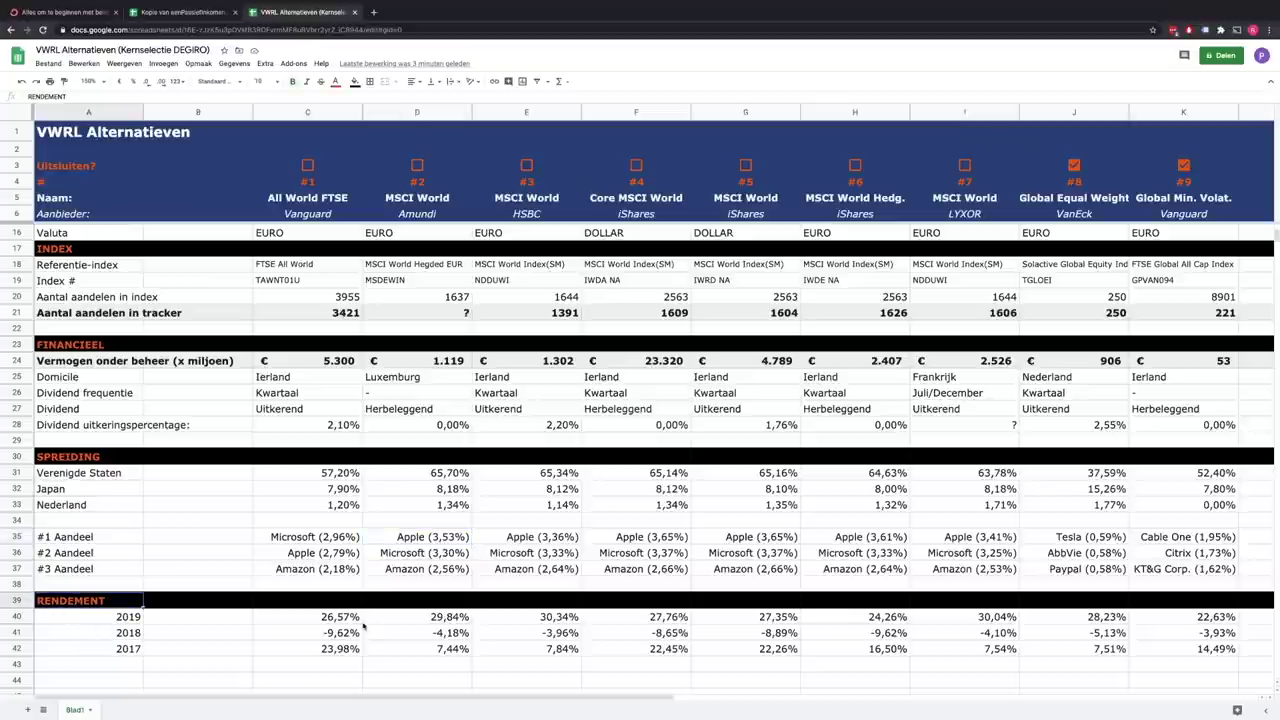
click(558, 622)
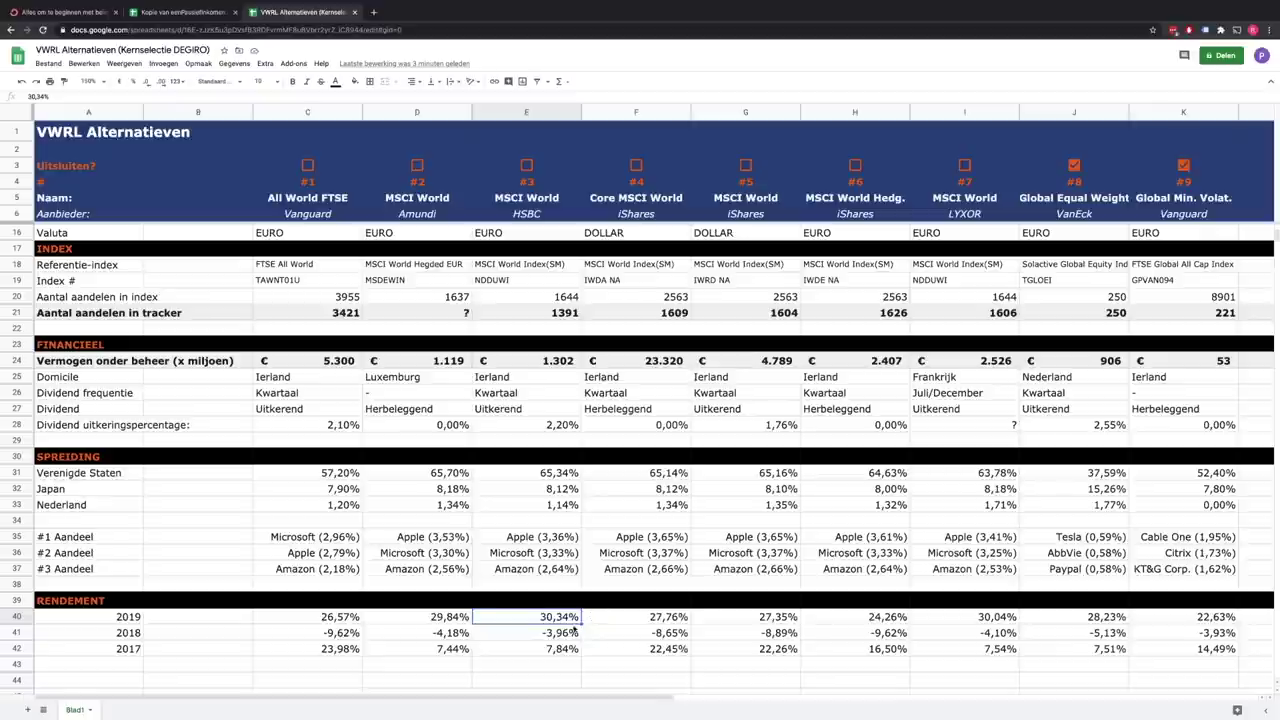
click(340, 619)
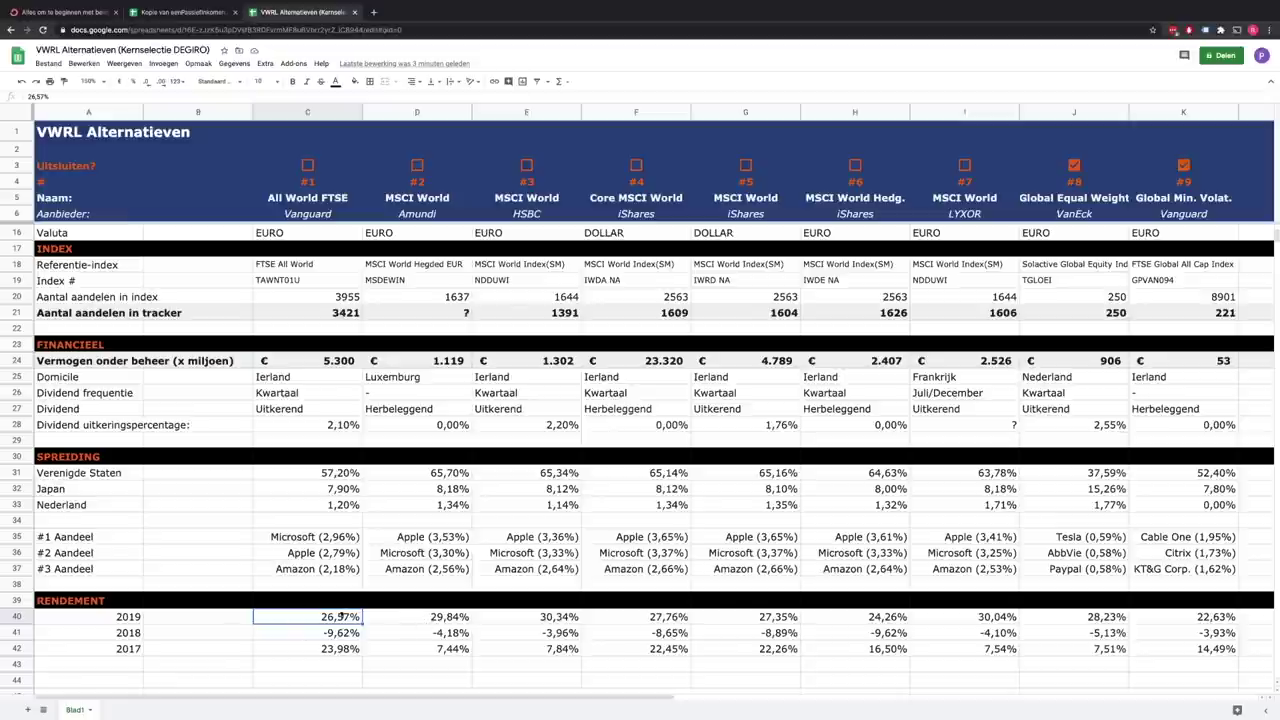
click(135, 637)
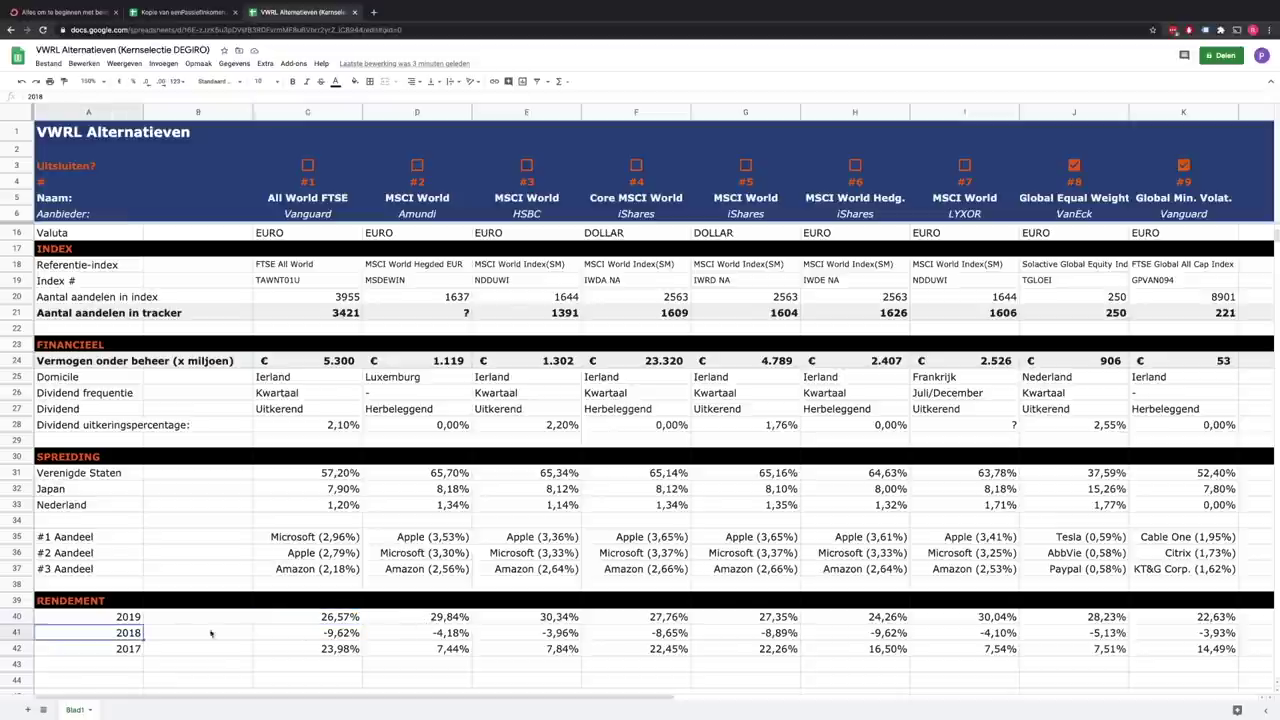
click(345, 636)
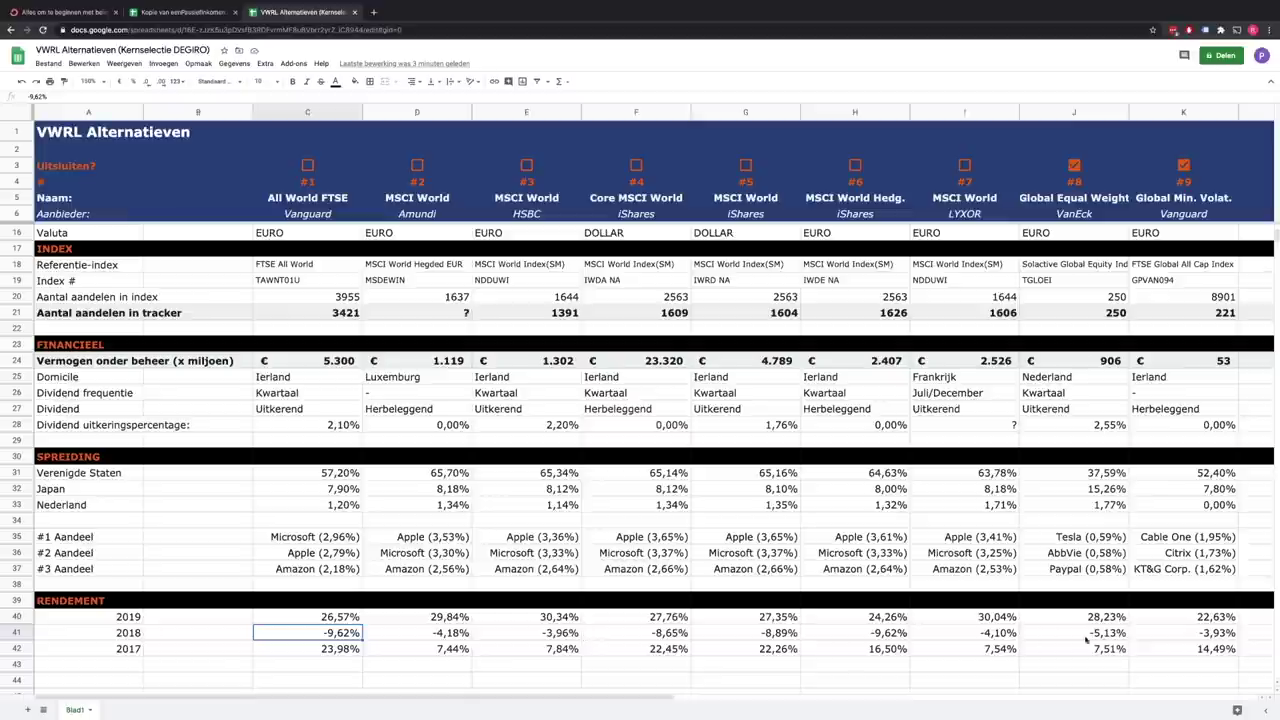
click(1213, 634)
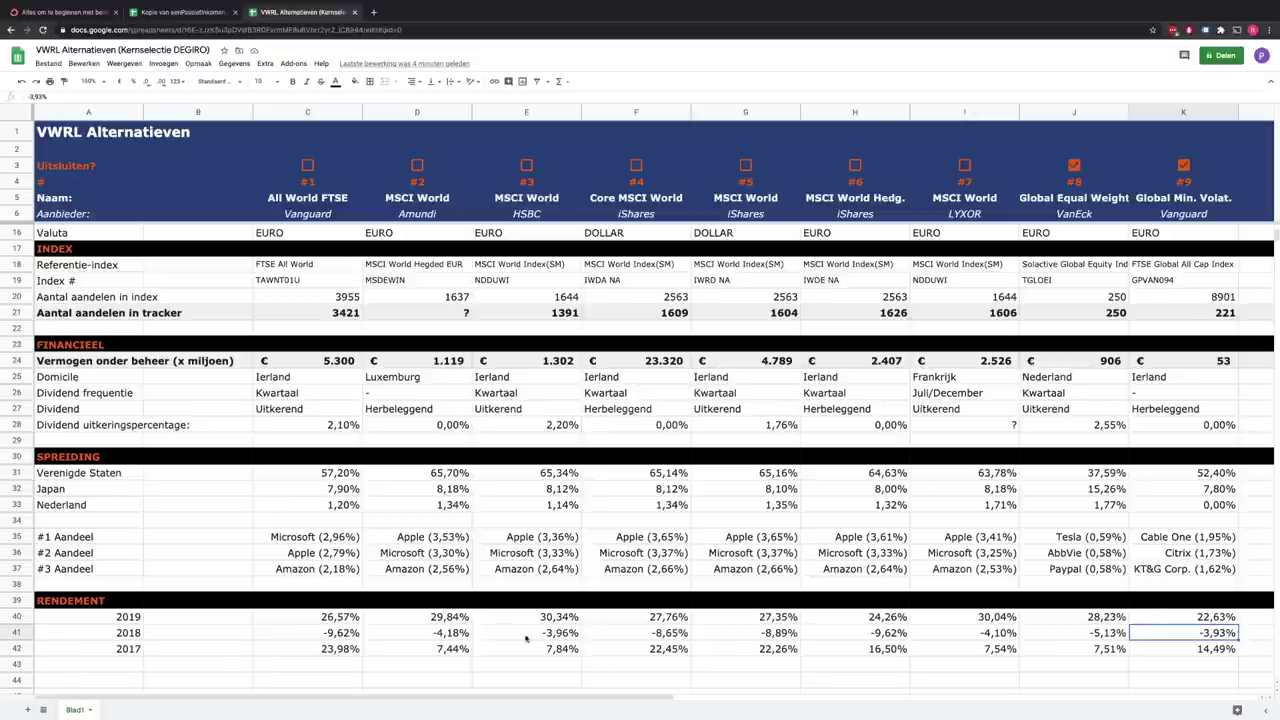
click(644, 649)
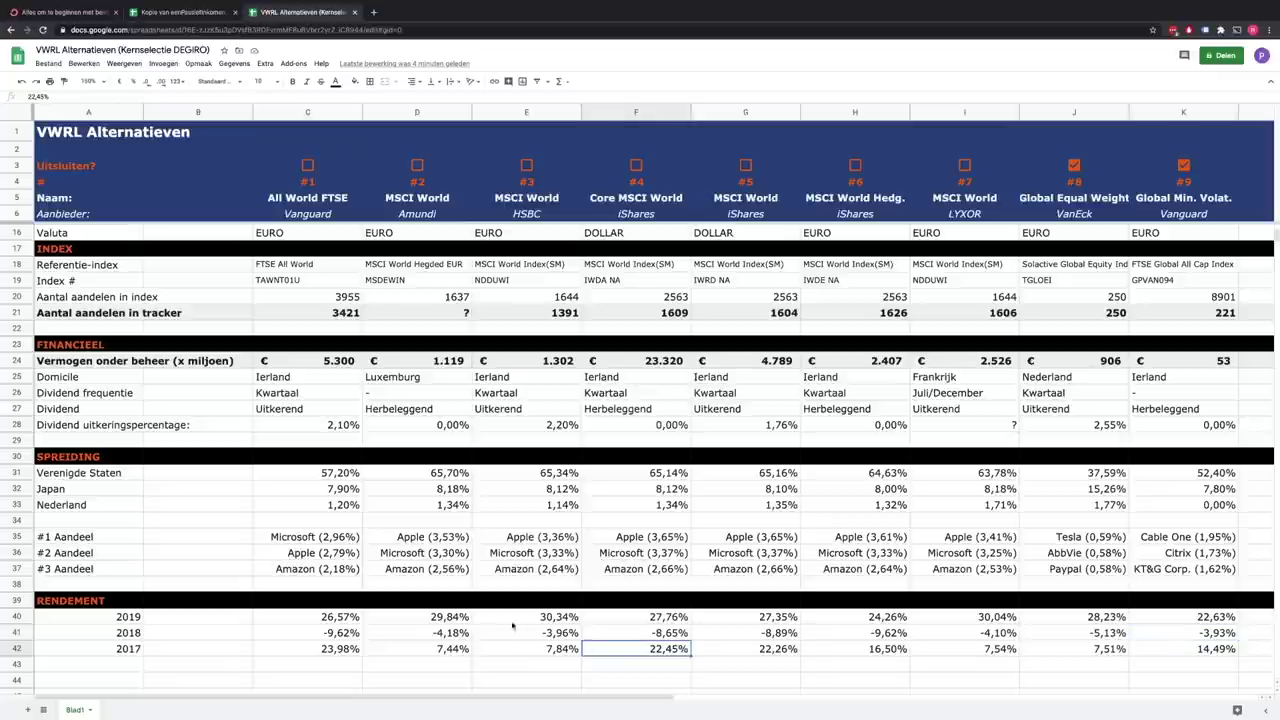
click(546, 615)
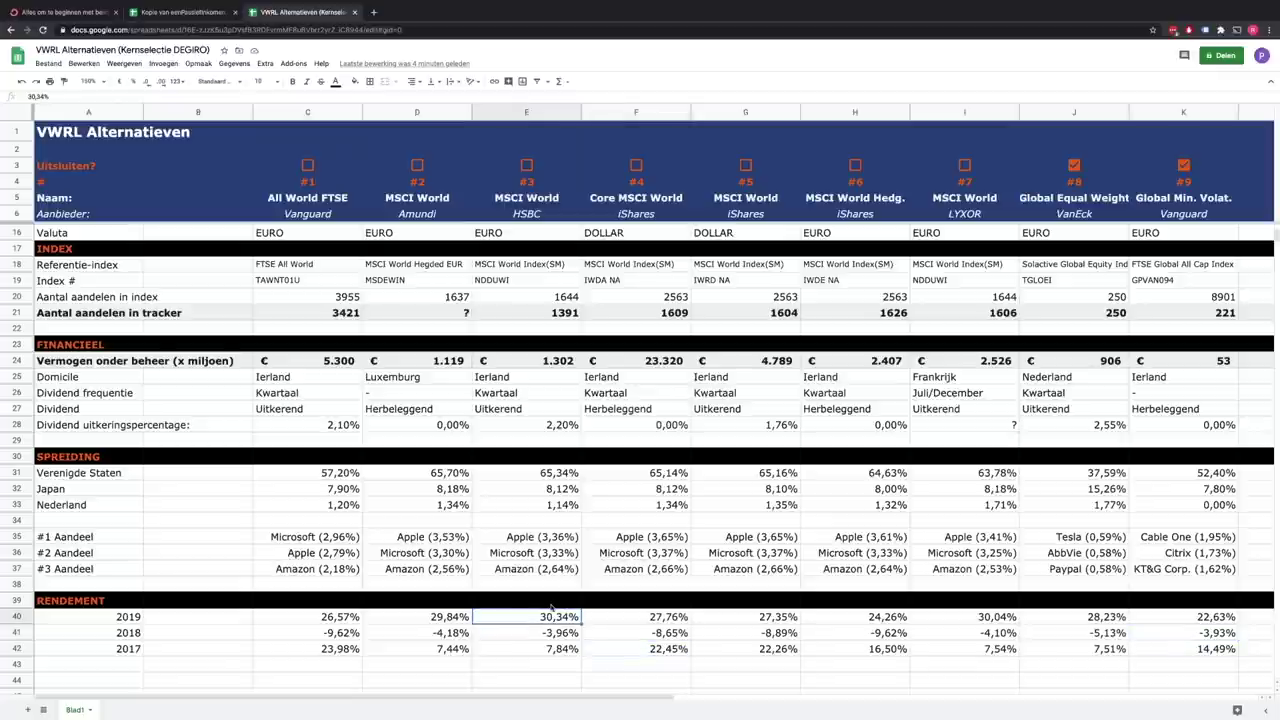
- Mark iShares MSCI World Hedg. (#6) and iShares MSCI World (#5) as excluded in the Uitsluiten? row
scroll(552, 405, up, 3)
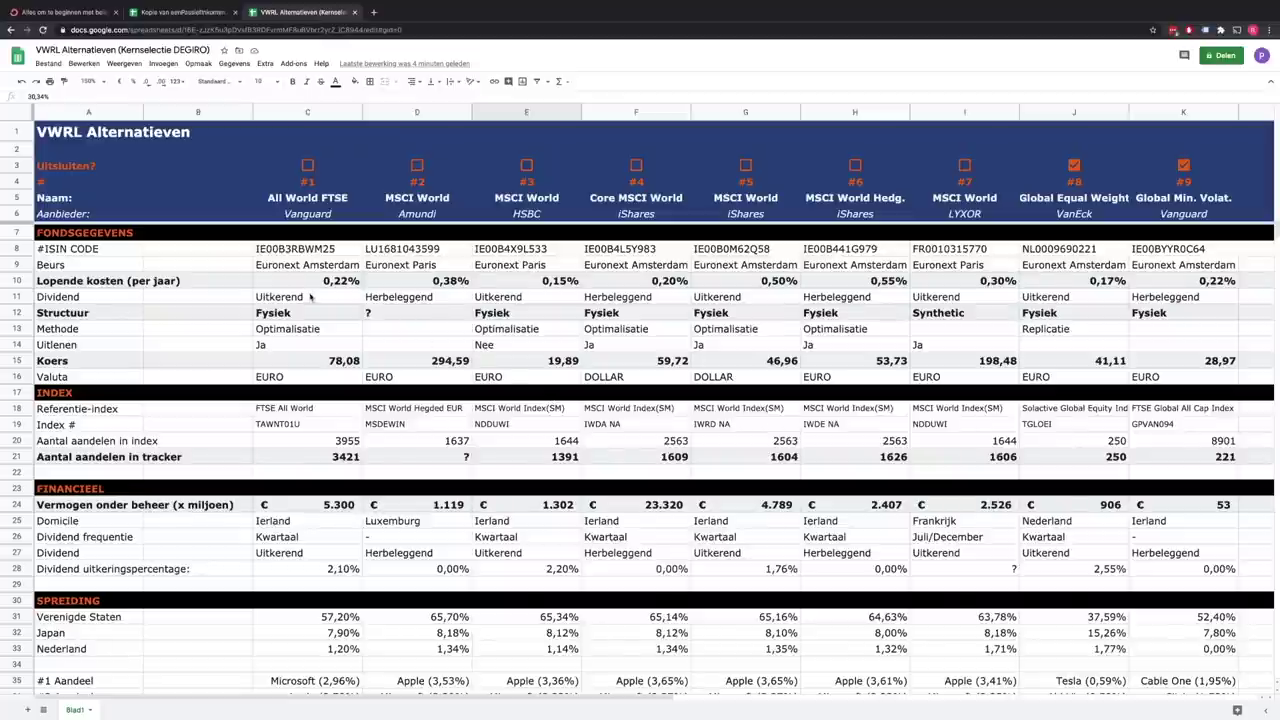
scroll(788, 385, down, 3)
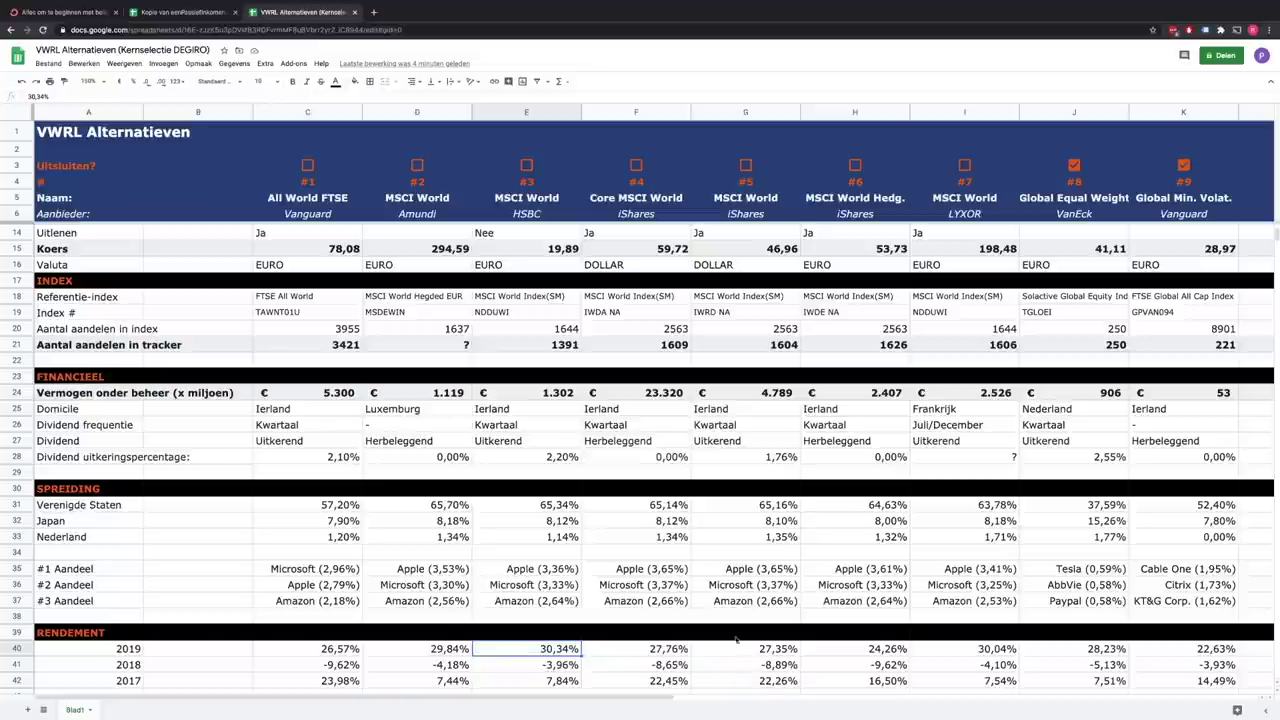
scroll(546, 337, up, 3)
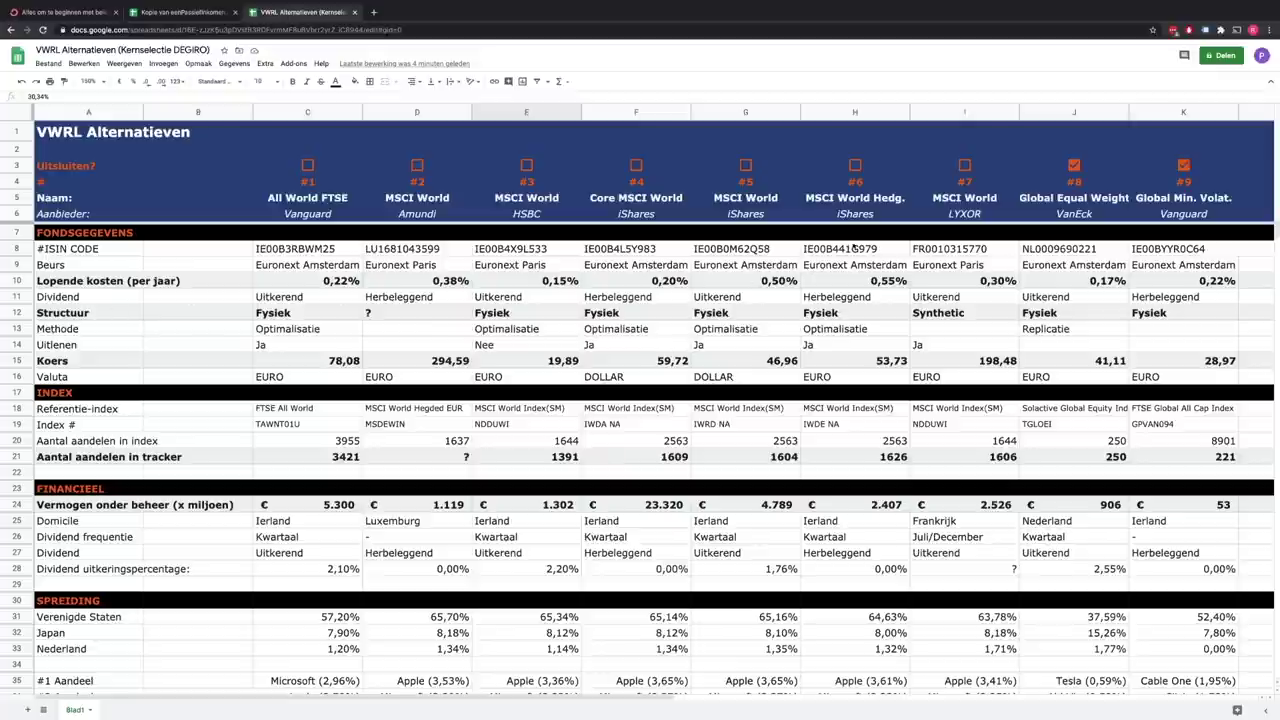
click(855, 165)
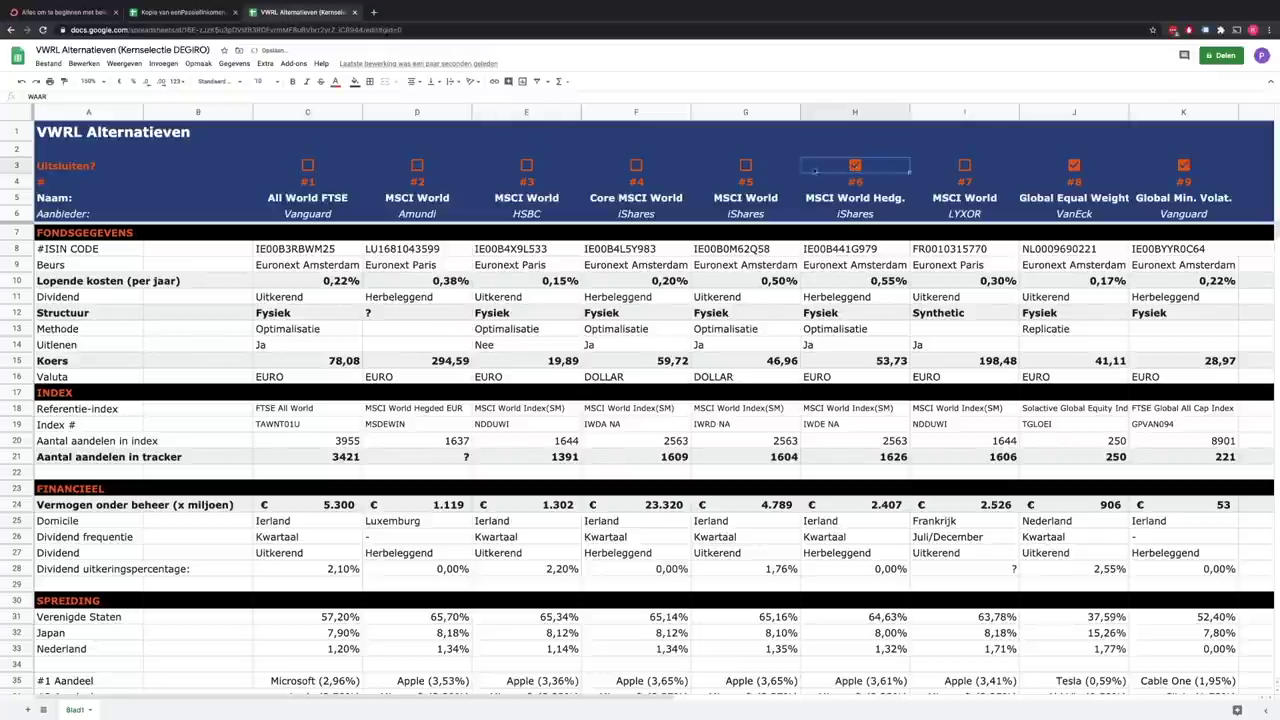
click(746, 165)
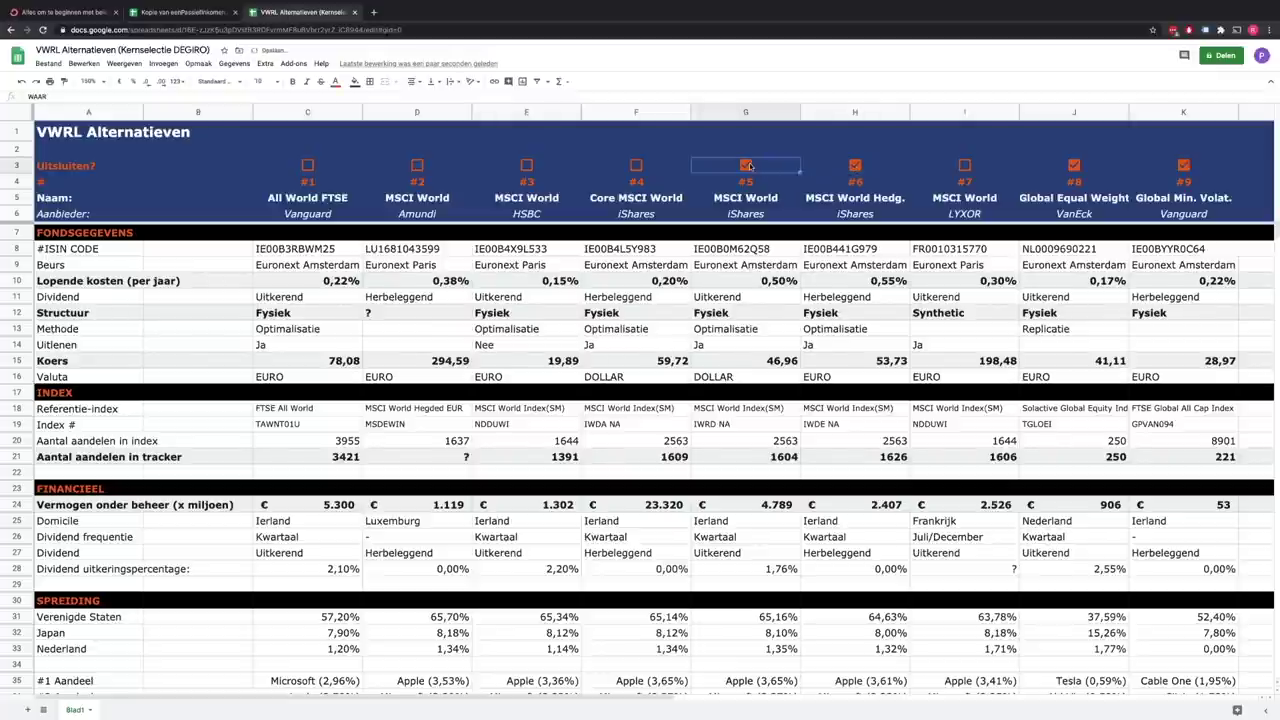
- Check the Structuur row for LYXOR, iShares Hedg. and Vanguard All World, and mark LYXOR (#7) and Amundi (#2) as excluded
click(956, 318)
key(ctrl+b)
click(831, 319)
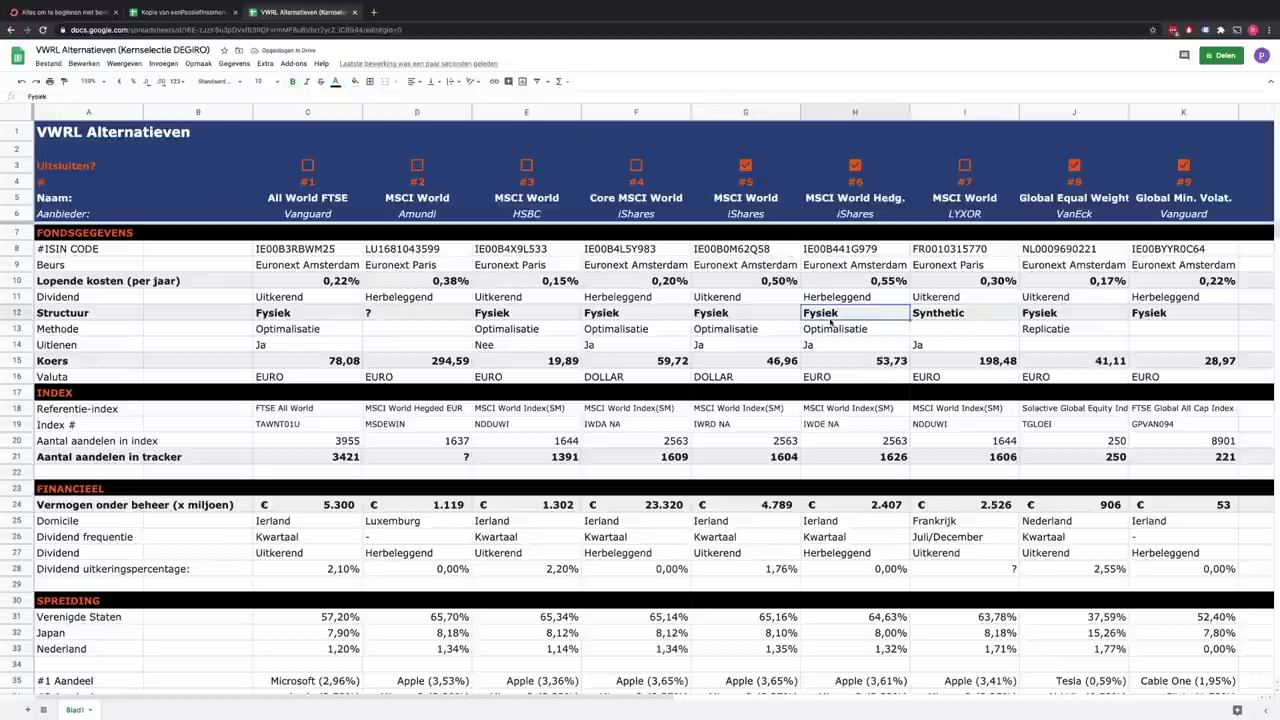
click(273, 318)
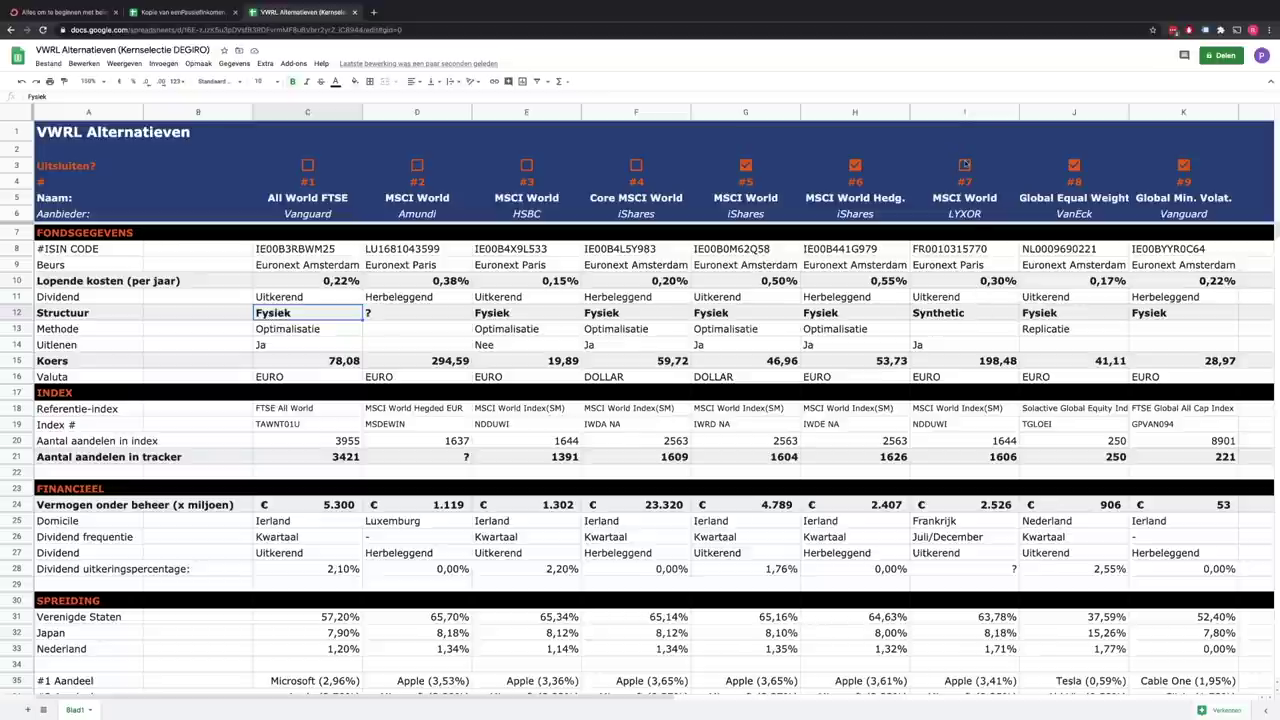
click(964, 165)
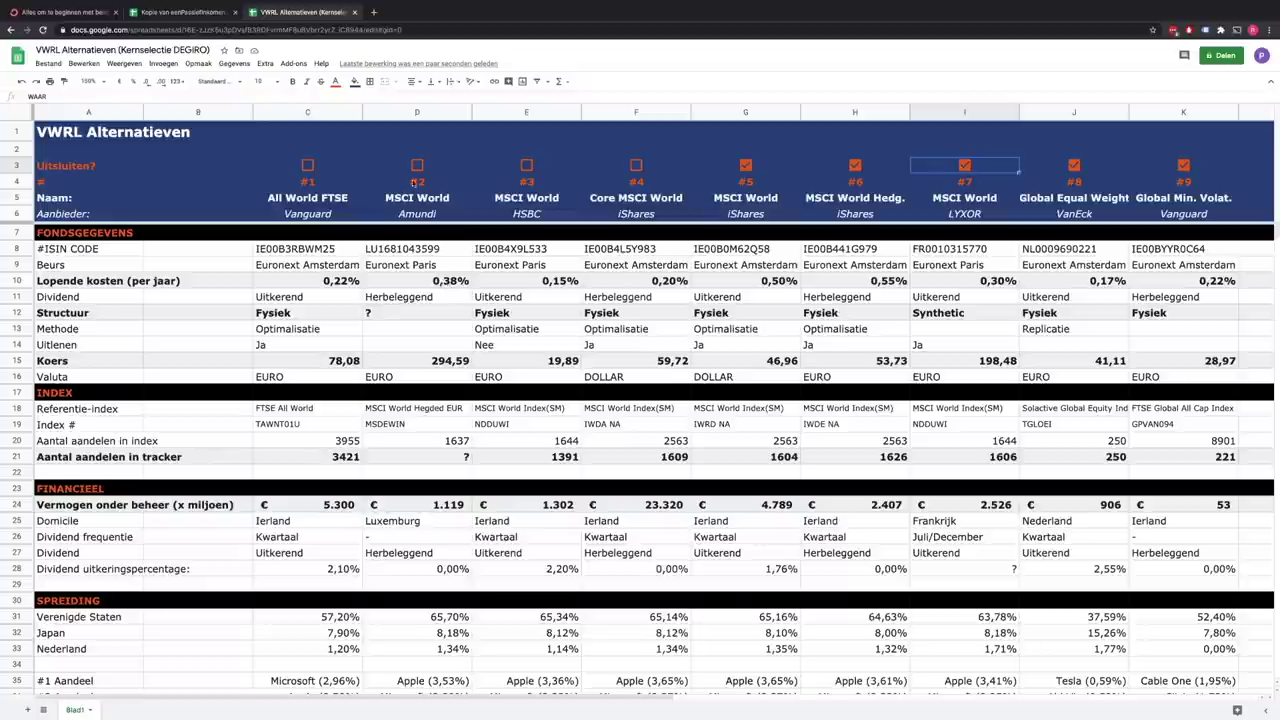
click(417, 165)
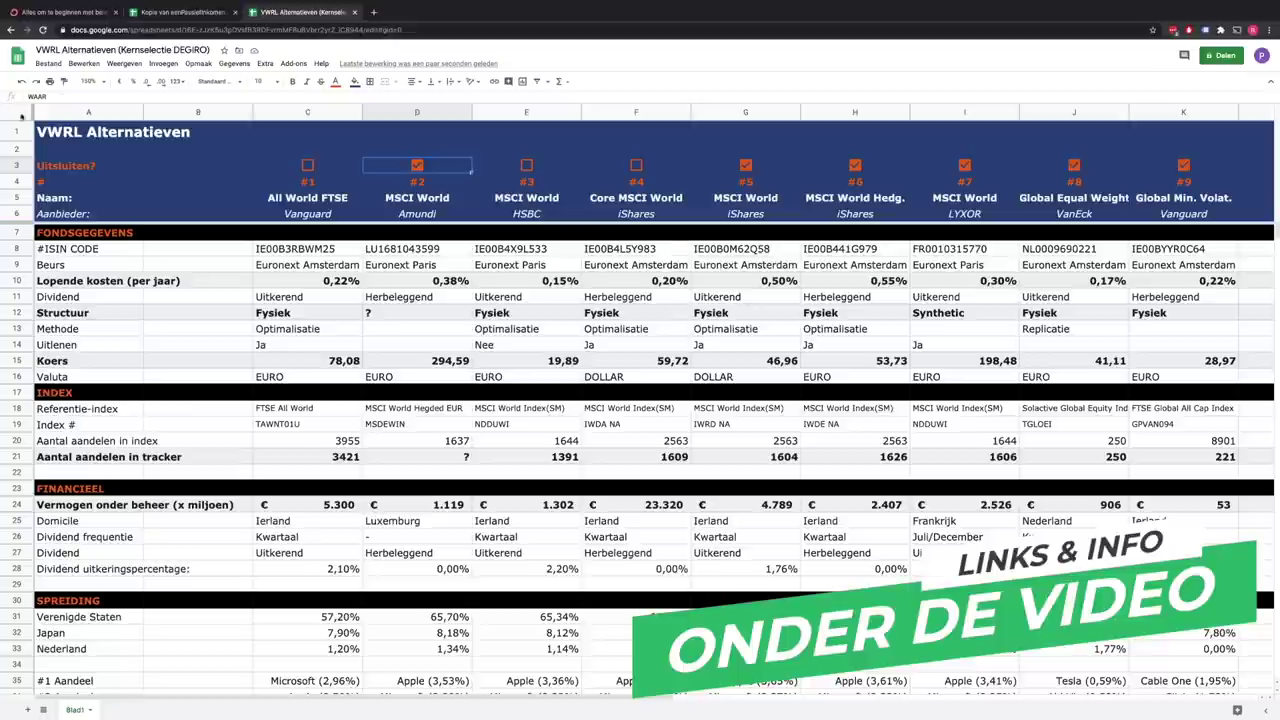
- View the spreadsheet's options for making a copy and its download formats, such as Microsoft Excel (.xlsx)
click(47, 64)
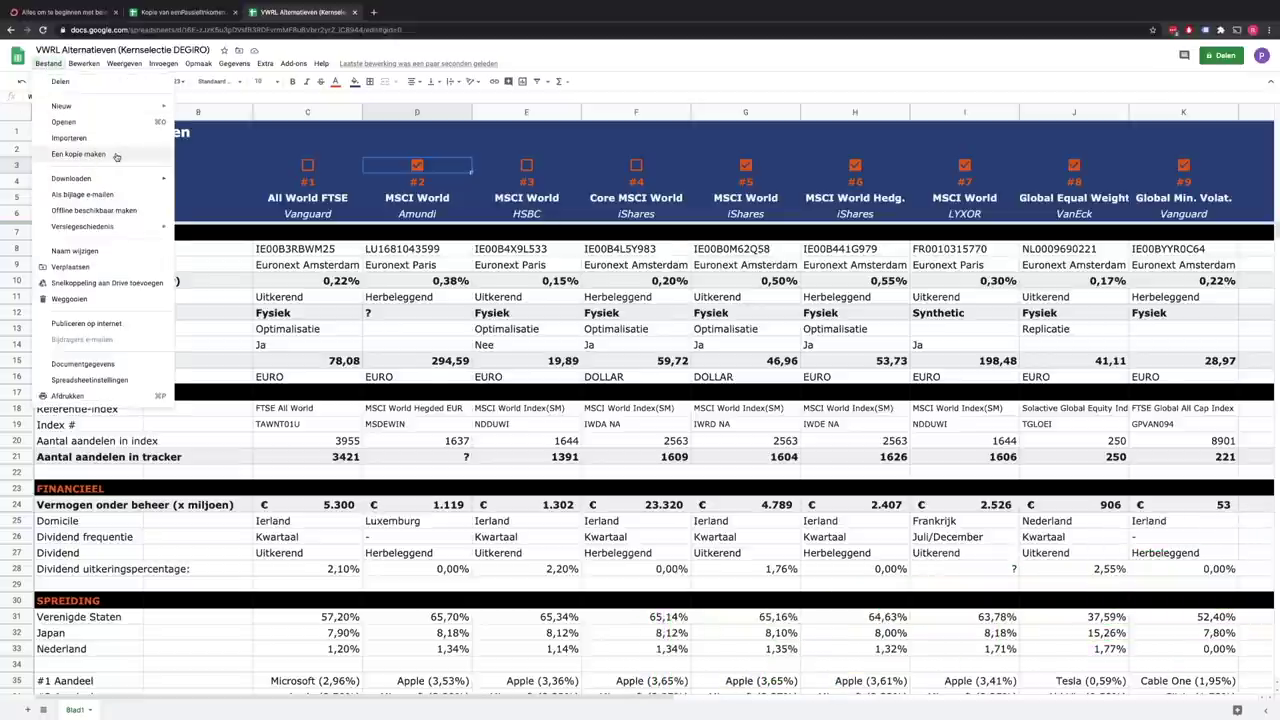
mouse_move(92, 180)
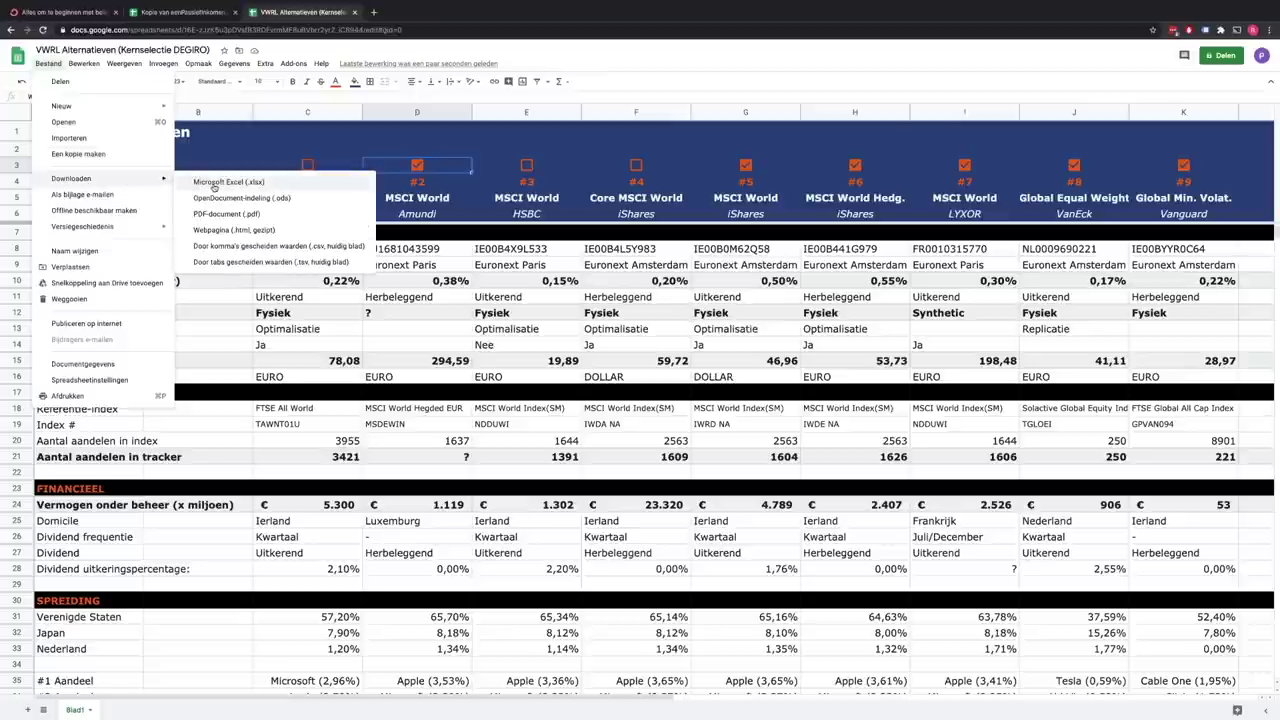
click(620, 148)
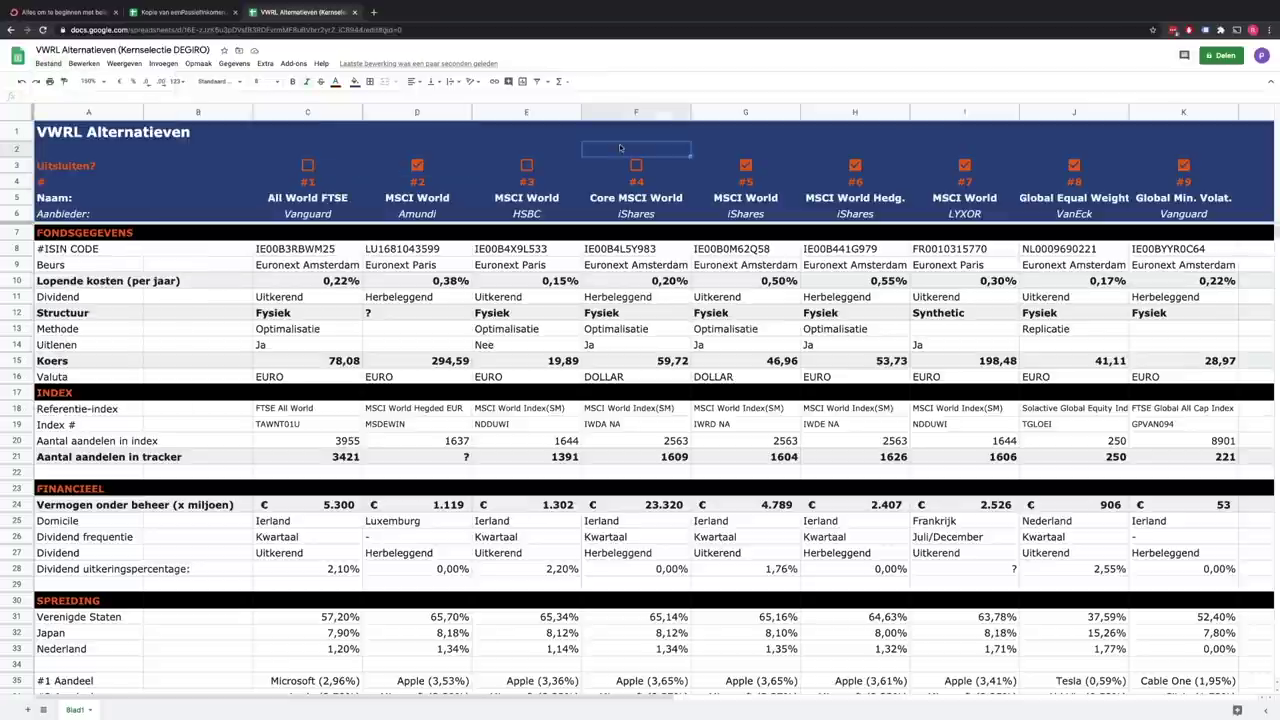